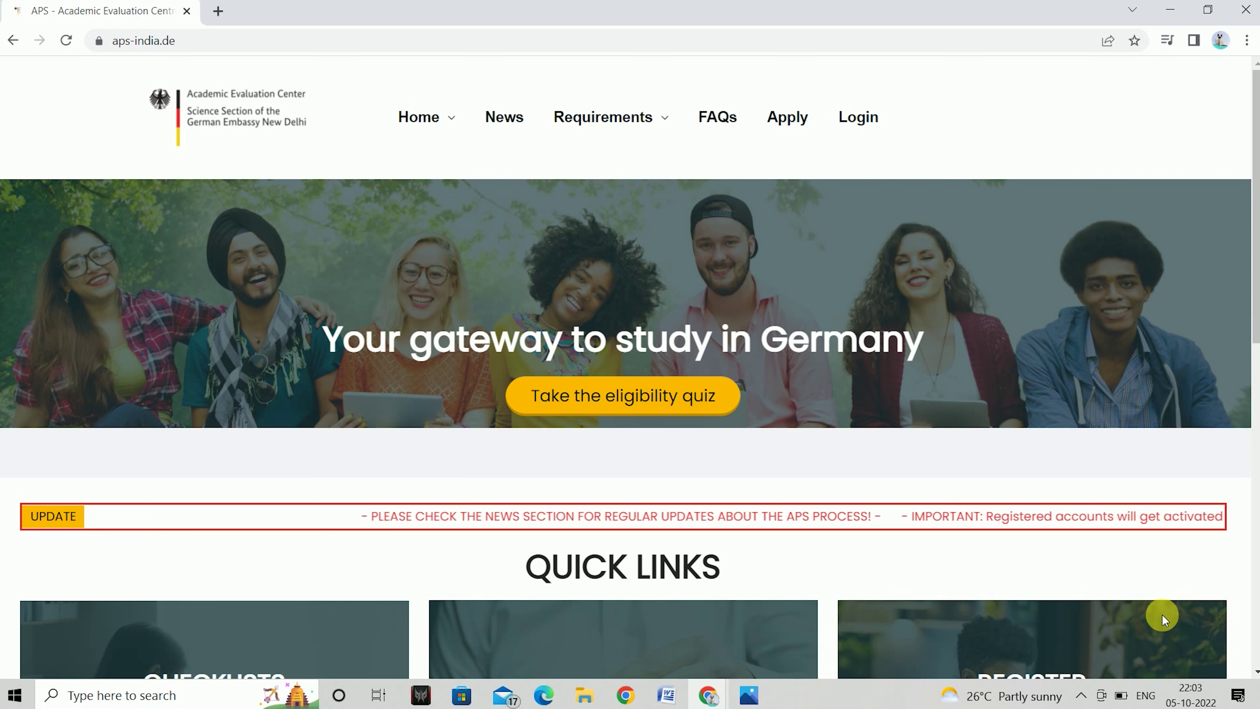
Scroll down the aps-india.de home page to its Quick Links for Checklists, FAQs and Register
scroll(1256, 674, "down", 1)
Scroll through the home page, then open Checklists from the Requirements menu
left_click(1256, 674)
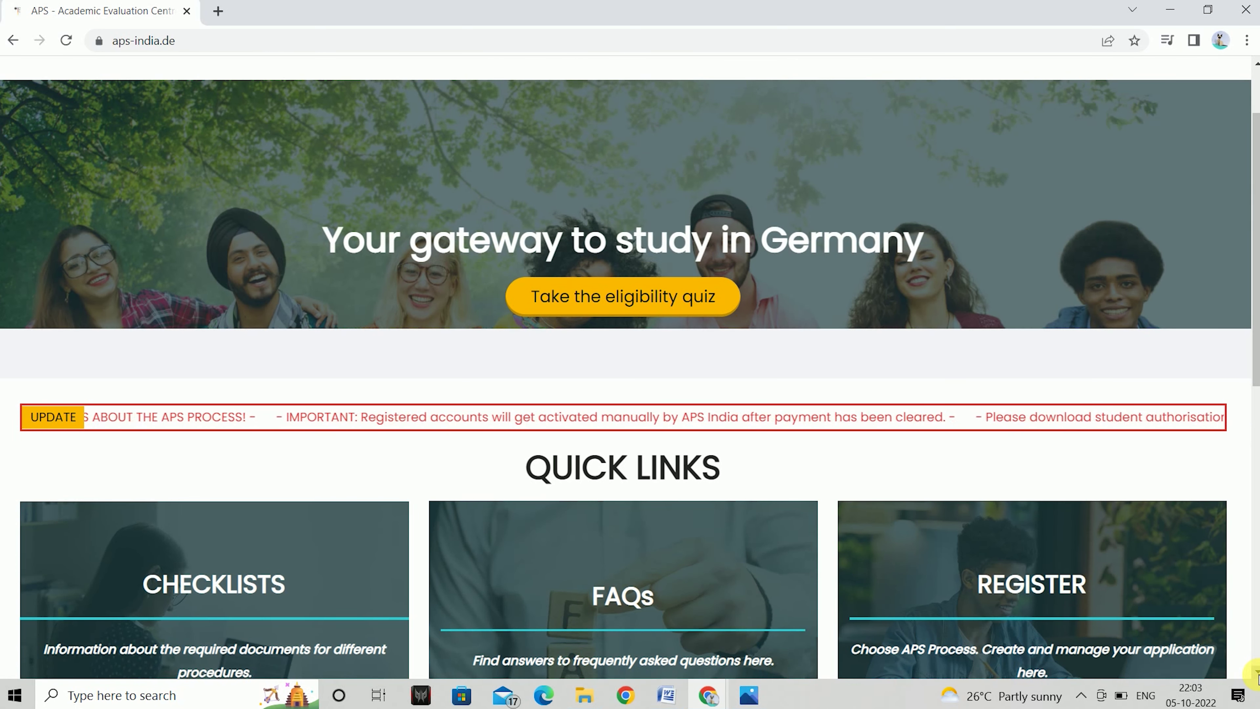
left_click(1256, 674)
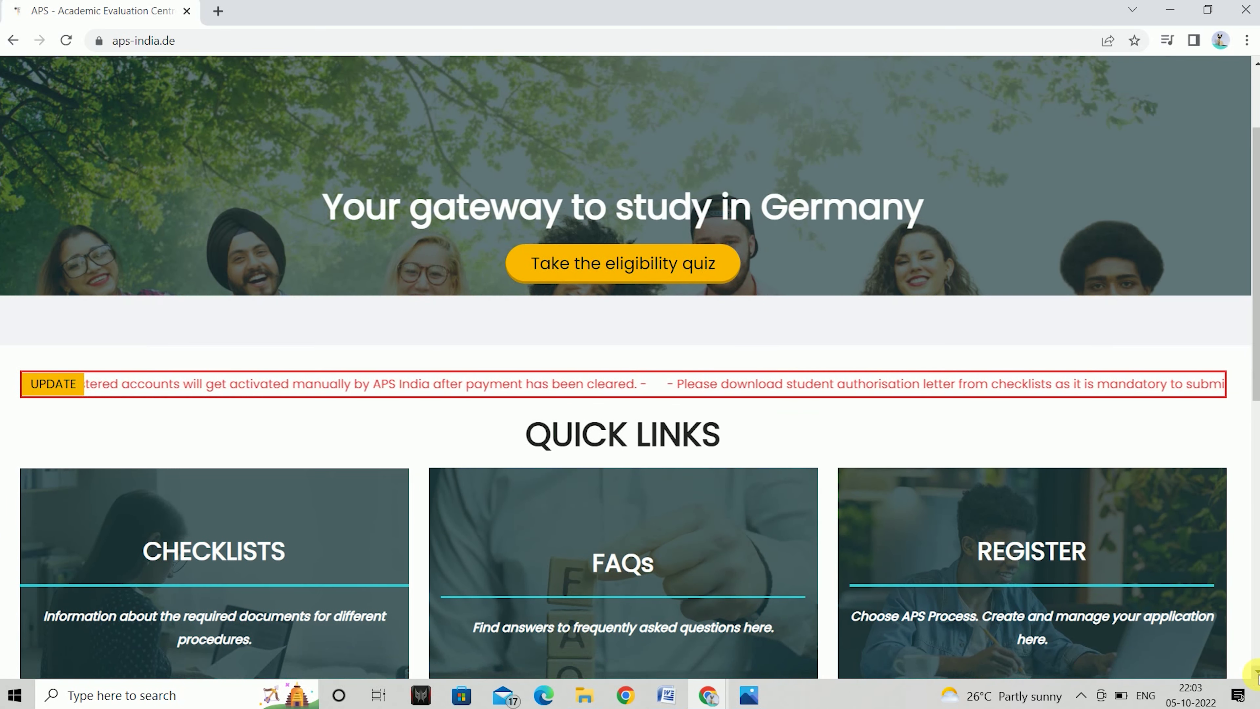
left_click(1256, 674)
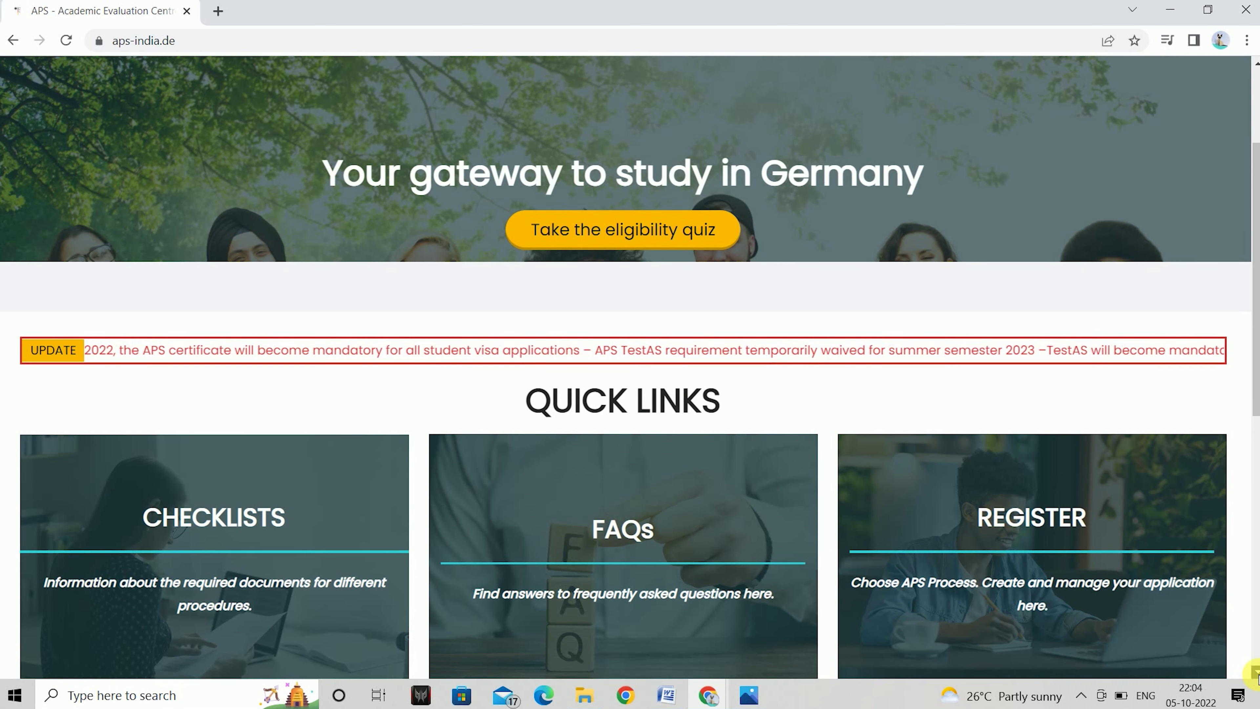
left_click(1256, 671)
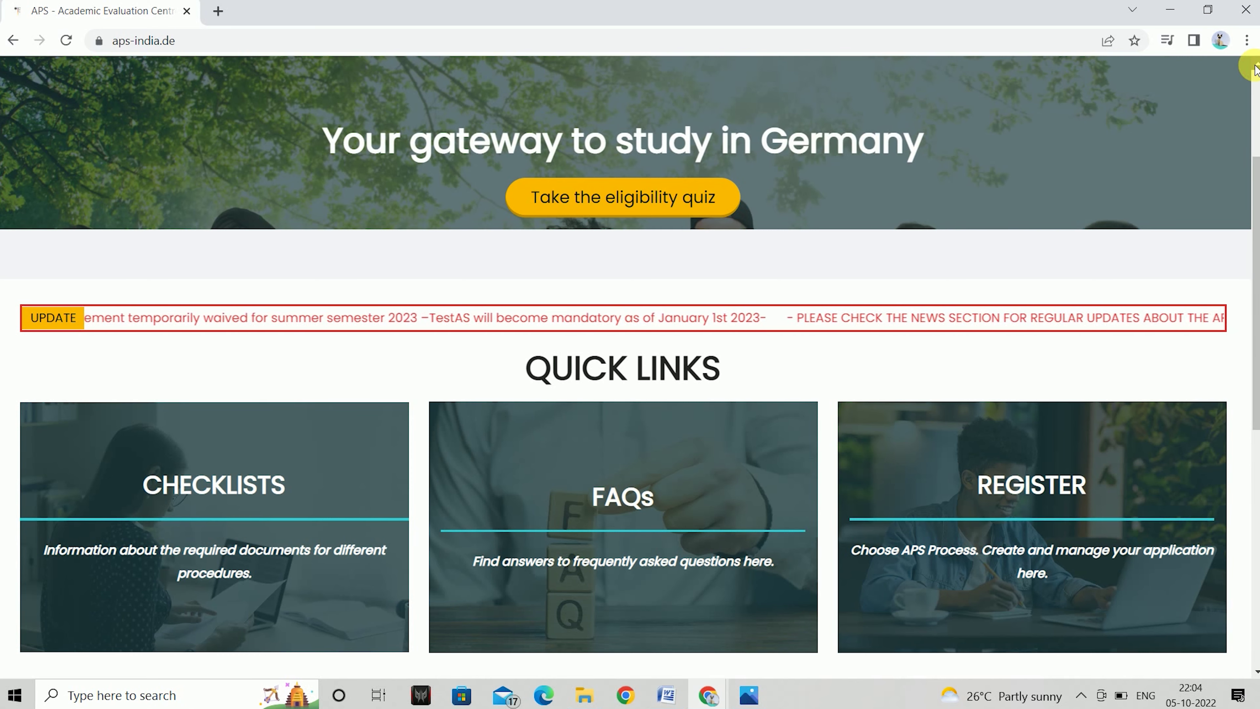
scroll(1256, 69, "up", 2)
mouse_move(564, 114)
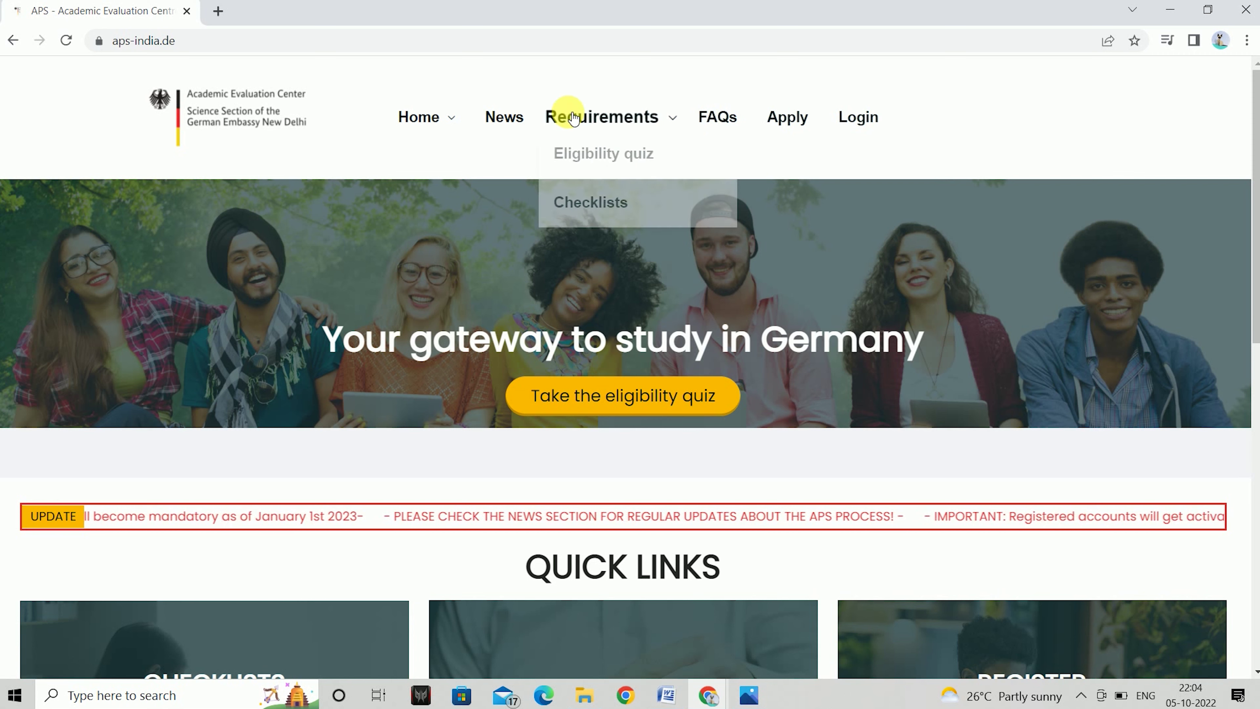
left_click(595, 209)
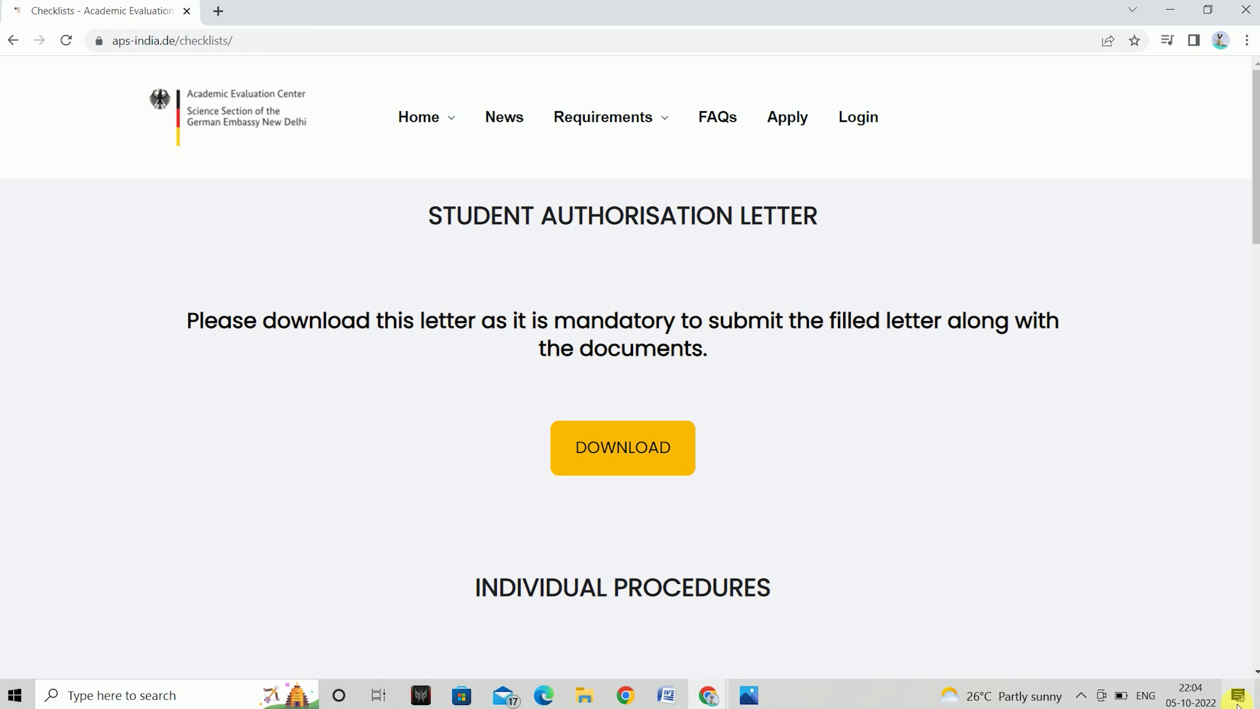
Open the CLASS XII checklist leaflet (Leaflet_XII-Grade-1.pdf) from Individual Procedures in a new tab
scroll(1257, 674, "down", 2)
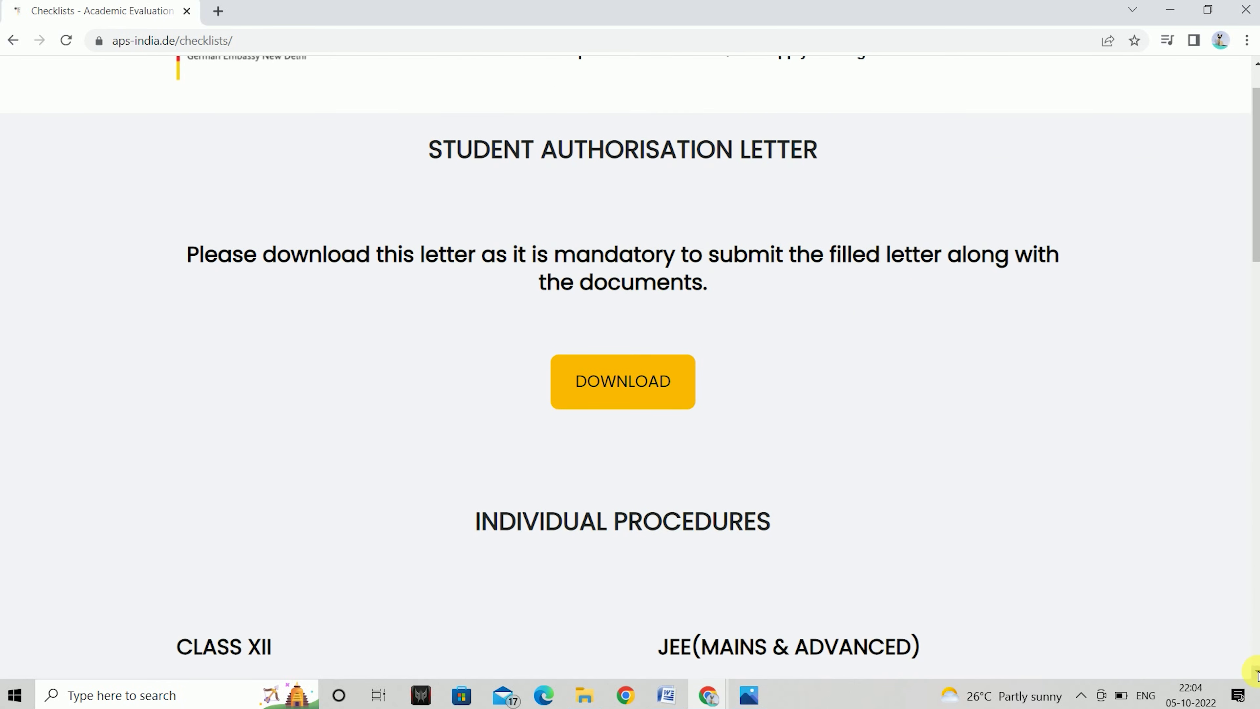
scroll(343, 313, "down", 5)
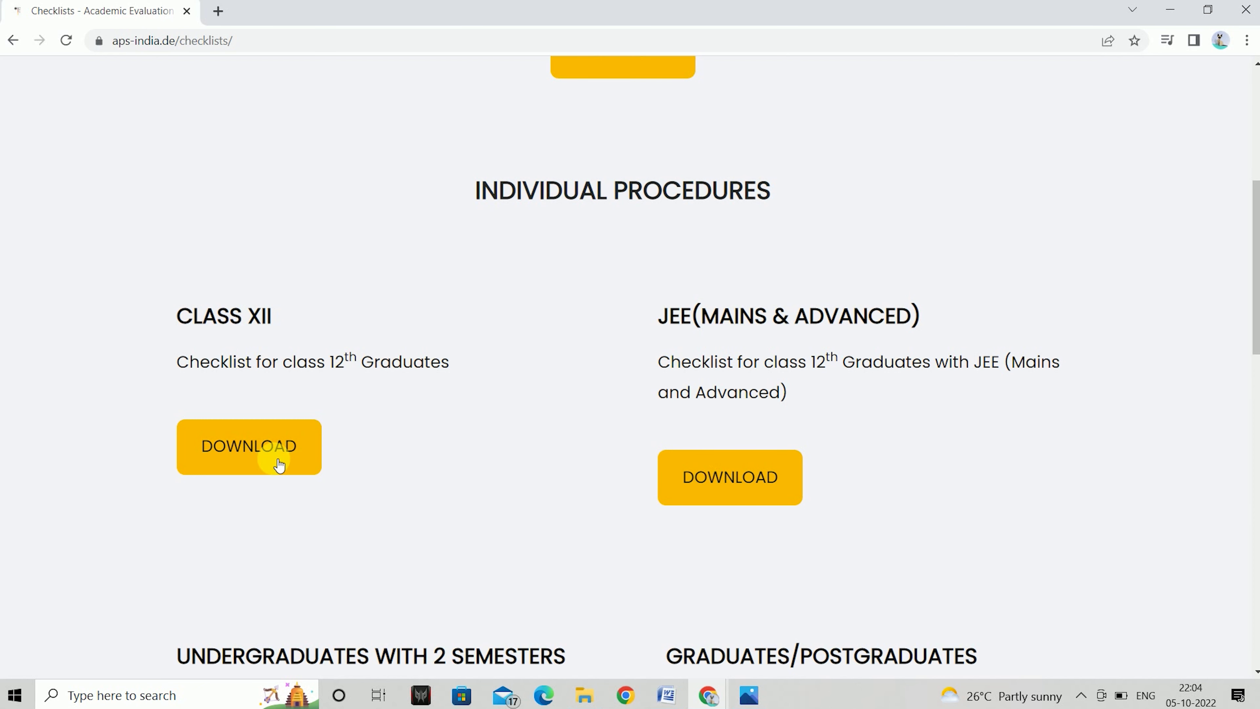
left_click(247, 454)
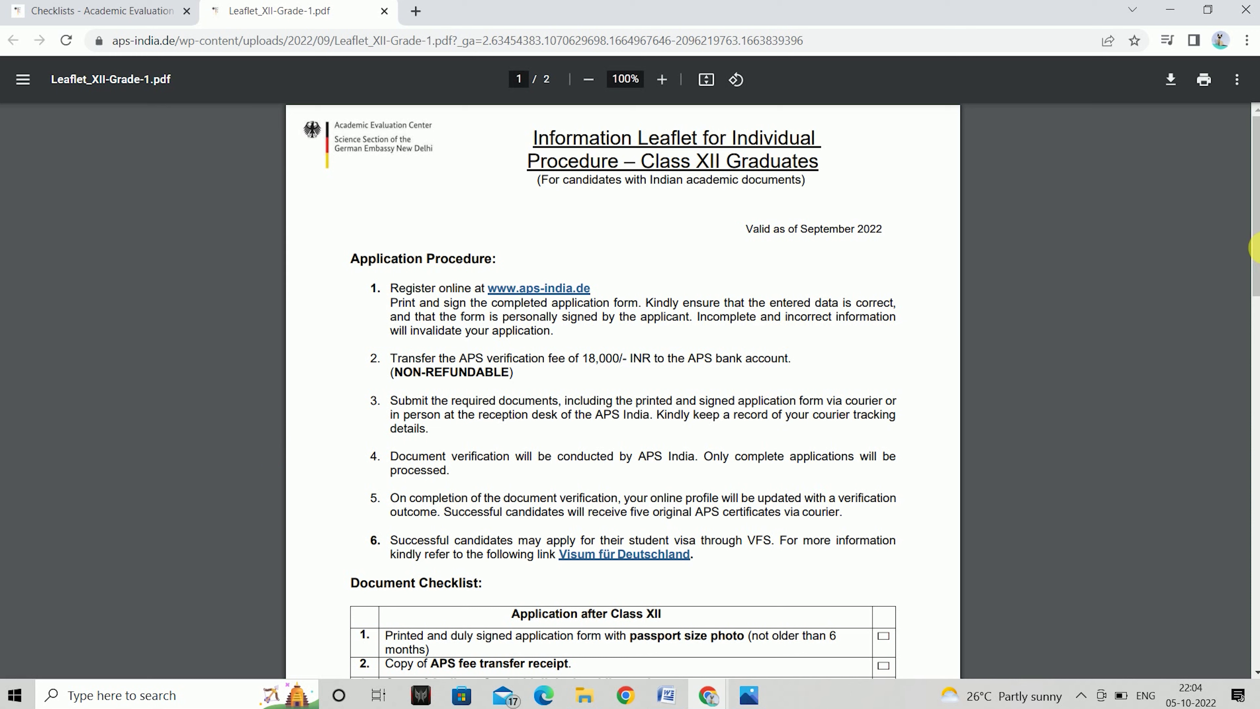
Read the Class XII leaflet down to Bank Account Details, then return to the Checklists tab
left_click(1256, 571)
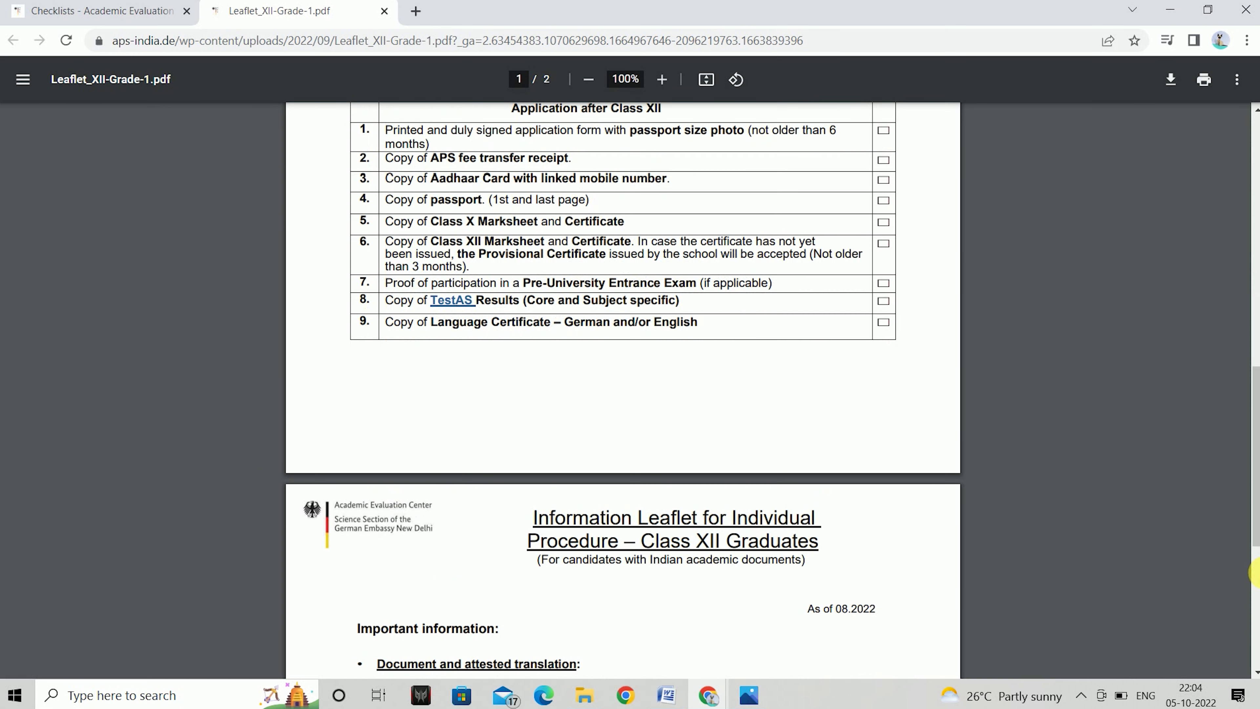
left_click(1252, 663)
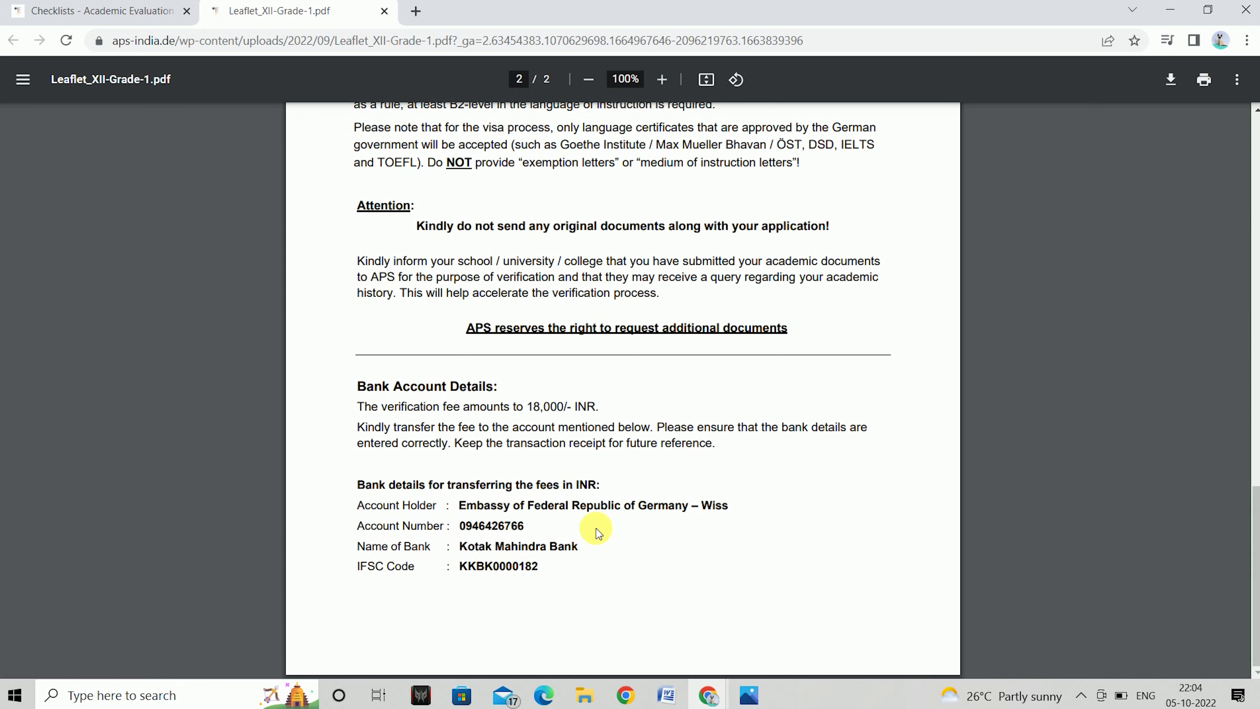
left_click(109, 12)
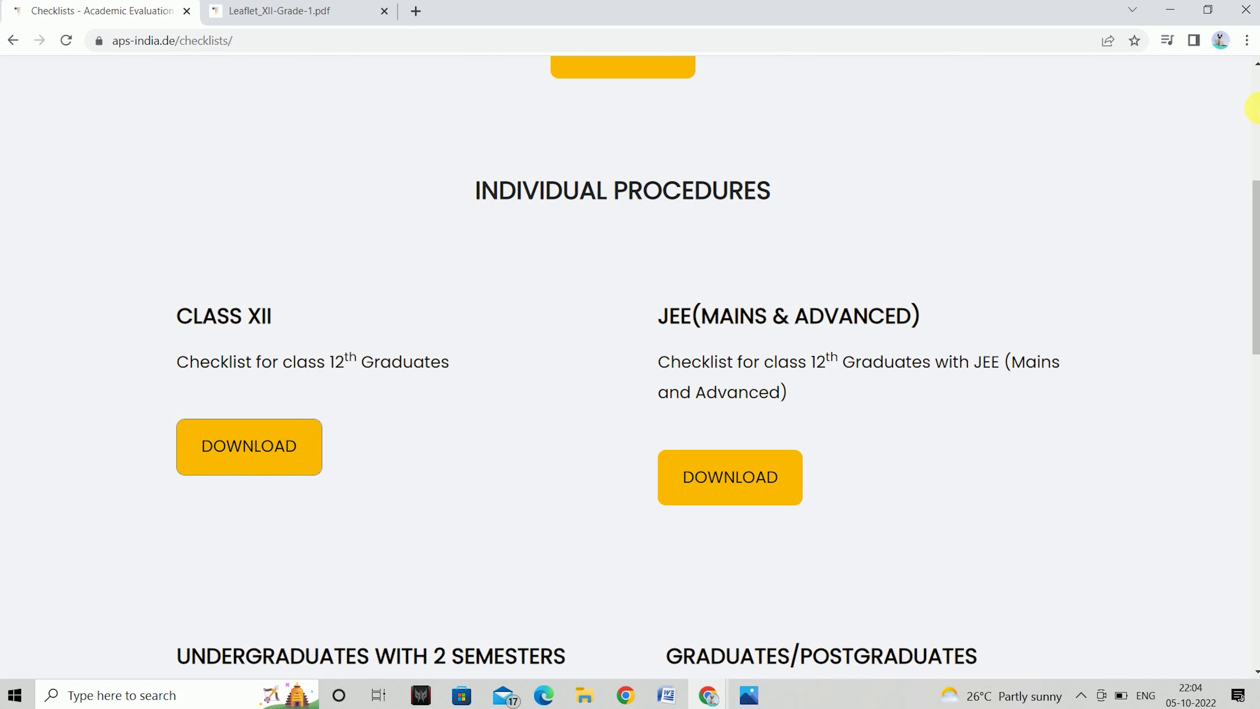
Go back to the home page and open the REGISTER quick link's Create Account form
scroll(1256, 108, "up", 5)
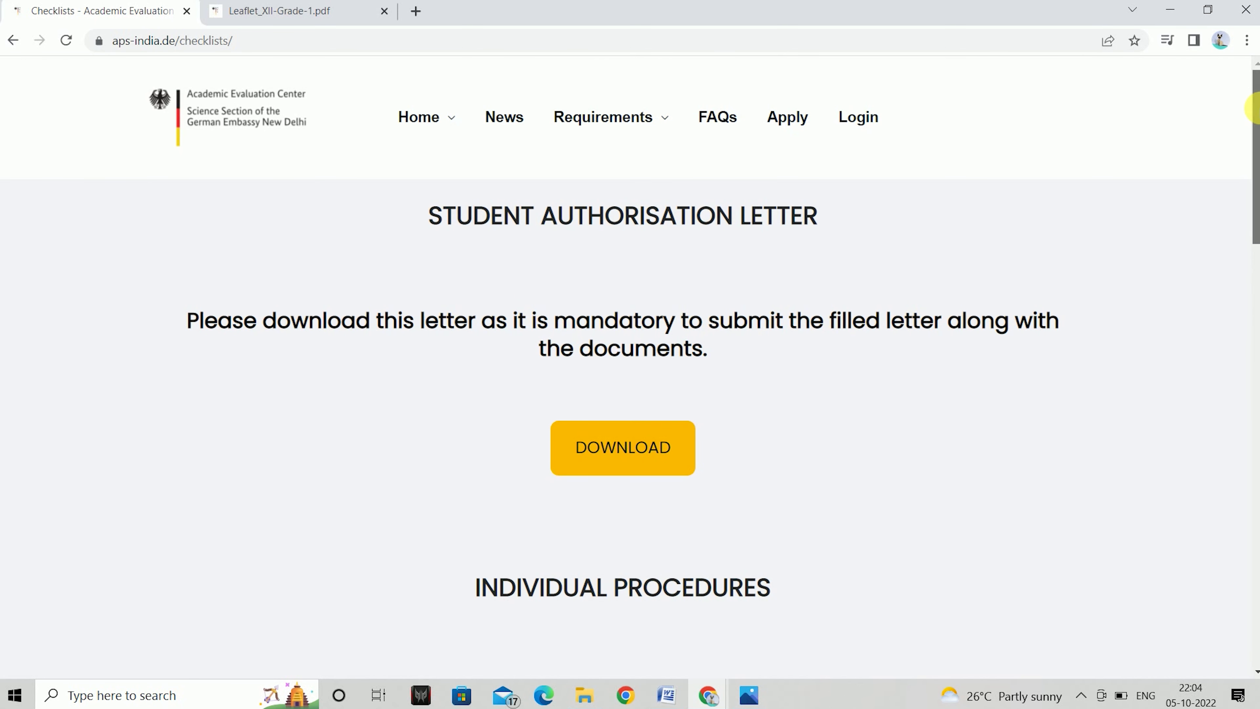
mouse_move(558, 132)
left_click(417, 117)
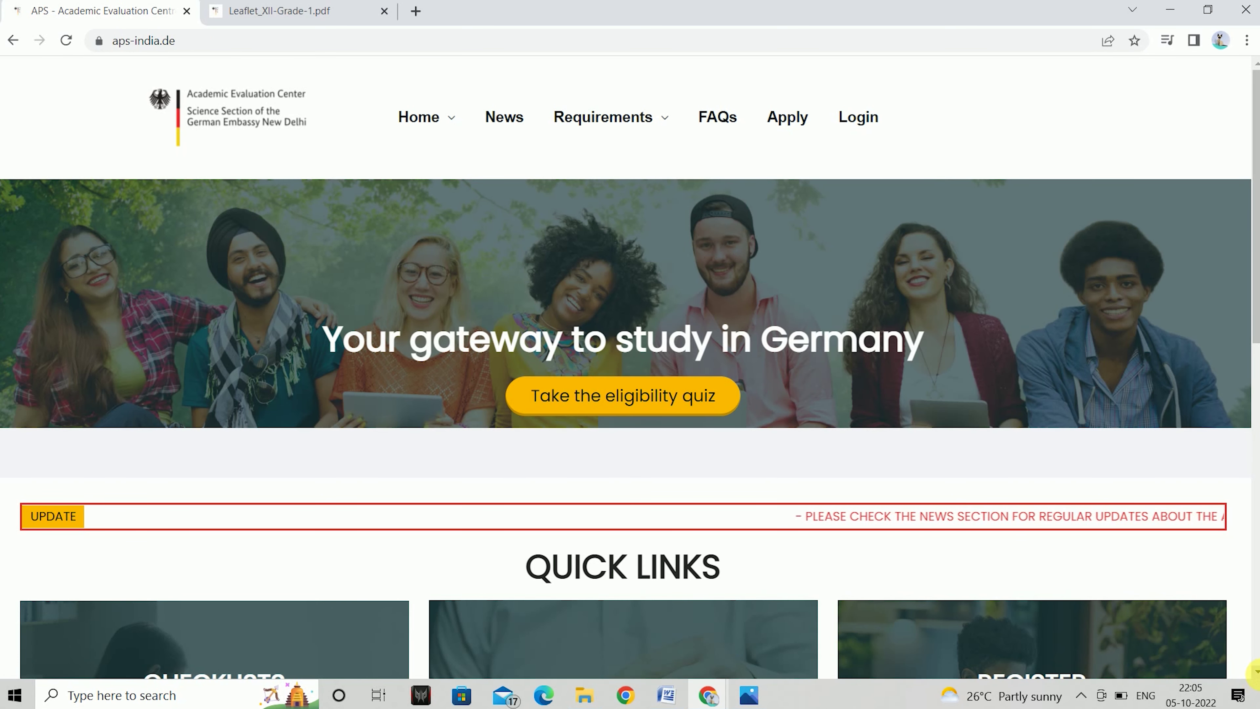
scroll(1106, 600, "down", 2)
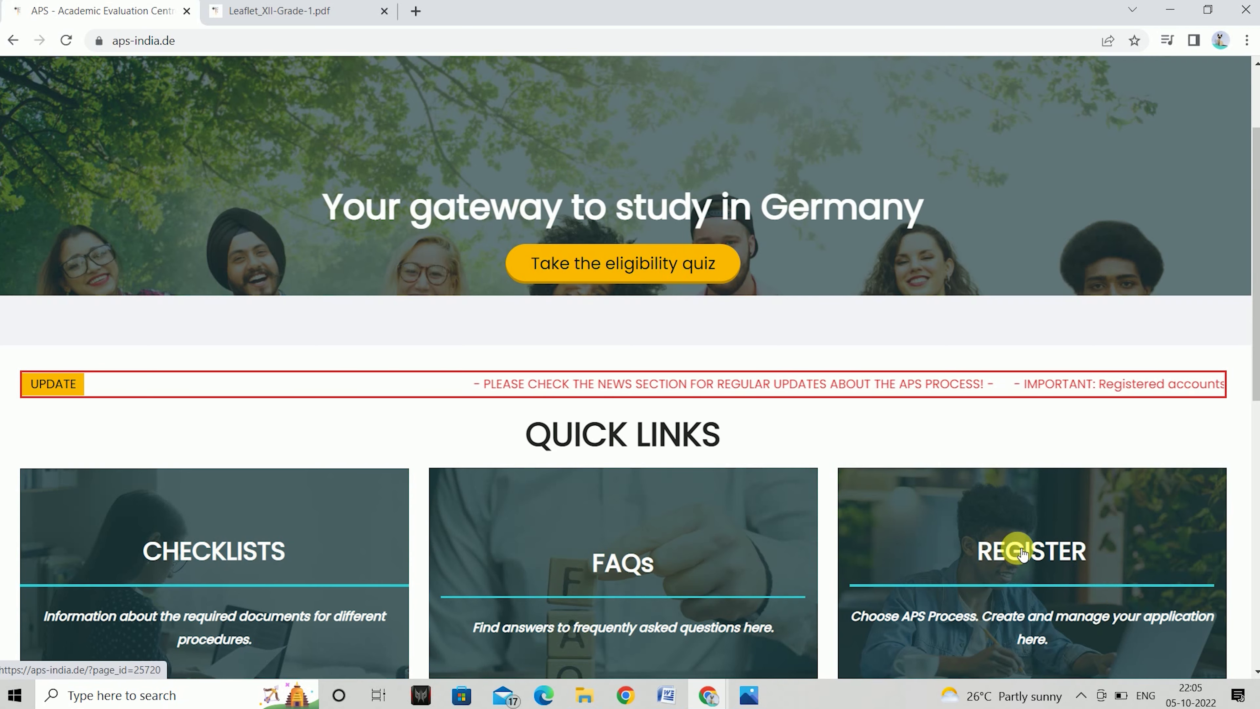
left_click(1017, 548)
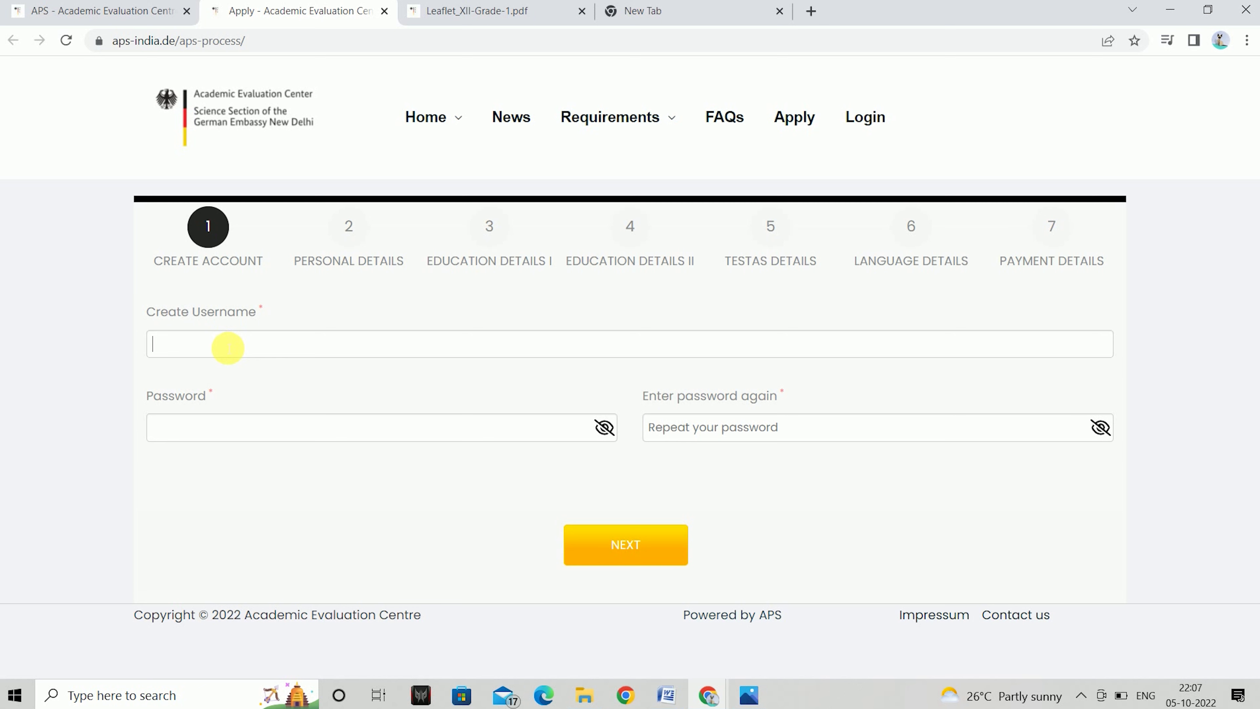
Enter a username, then start the password with a capital first letter
left_click(276, 430)
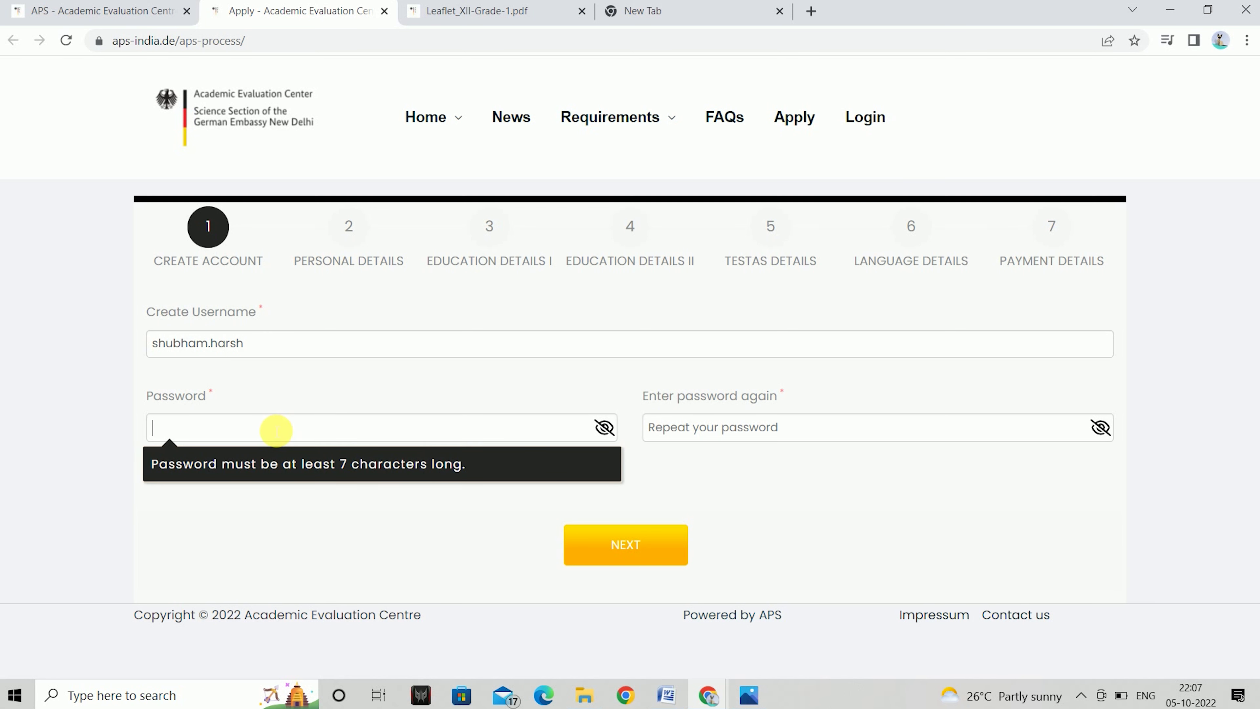
key("Caps_Lock")
key("Caps_Lock")
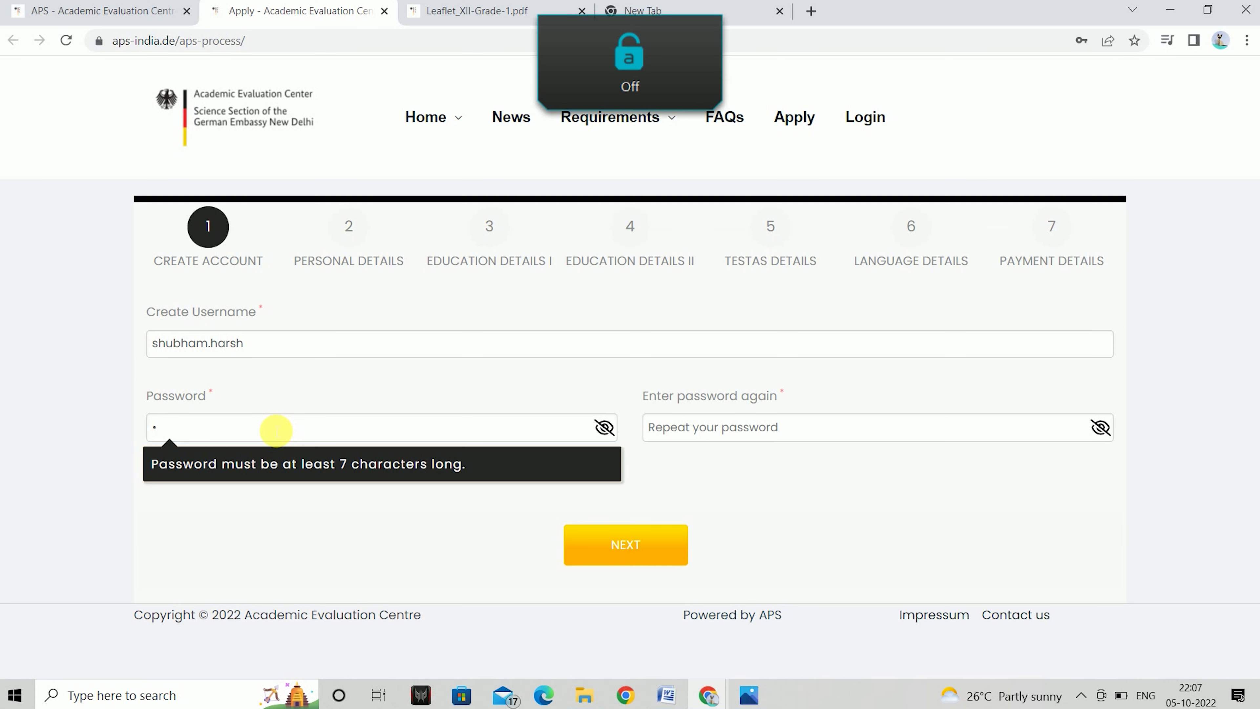
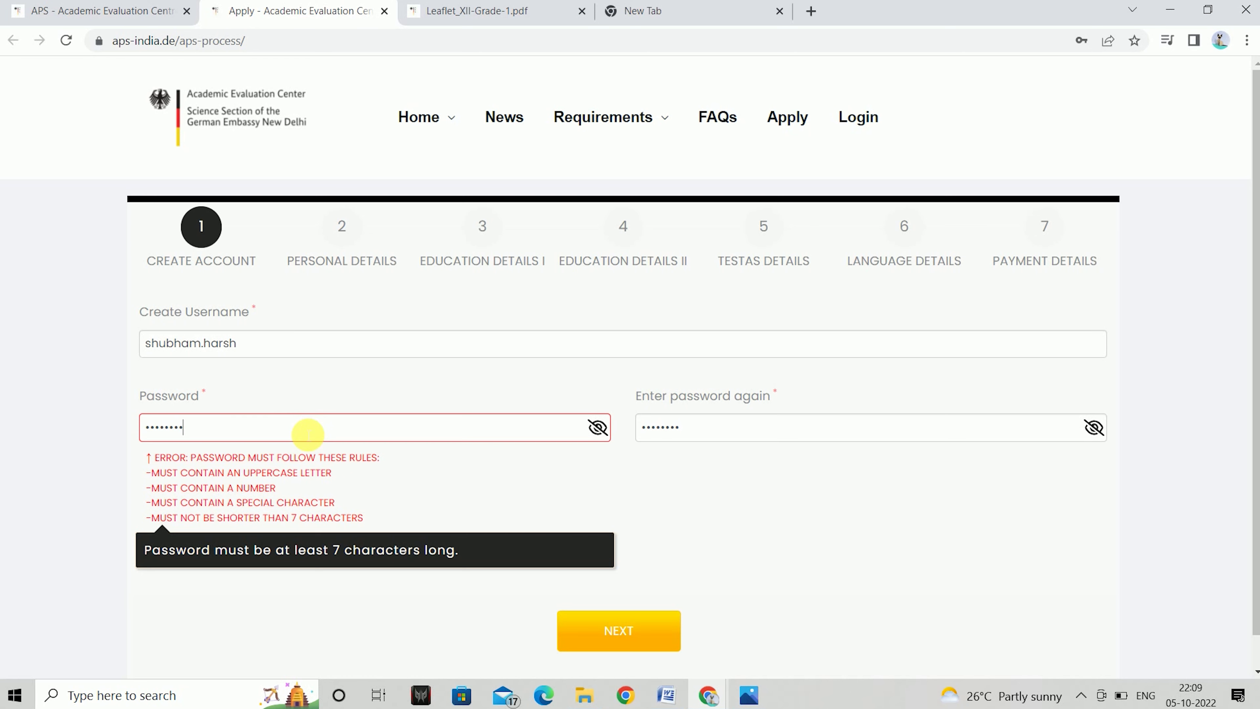
Retype the confirmation password to match, verify both with the eye icons, and advance to Personal Details
type("12")
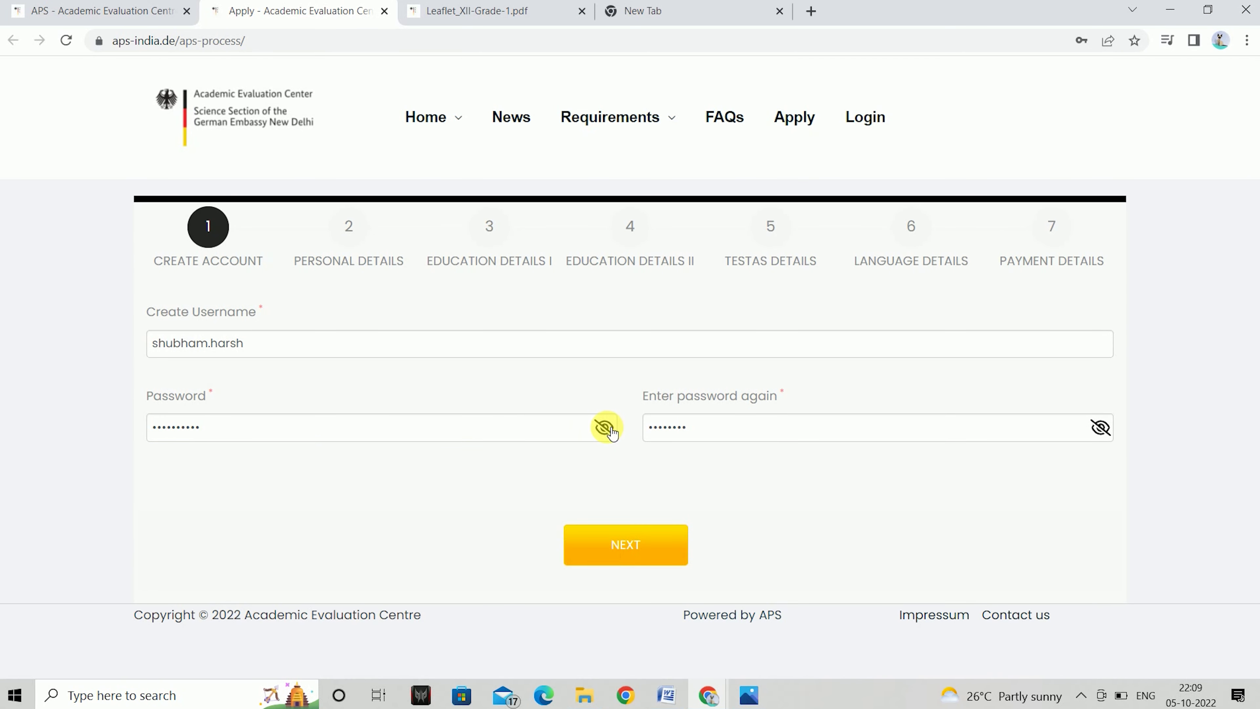
left_click(606, 428)
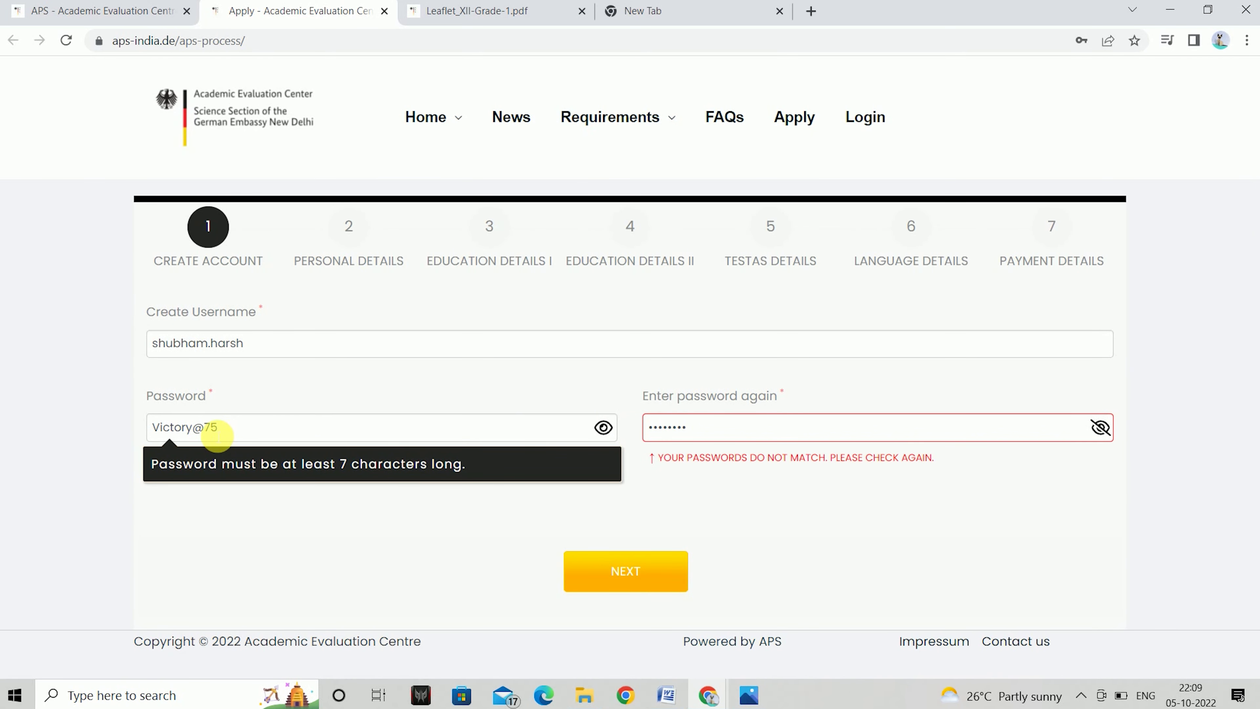
left_click(703, 439)
key("BackSpace")
key("BackSpace")
key("BackSpace")
key("BackSpace")
key("BackSpace")
key("BackSpace")
key("BackSpace")
key("BackSpace")
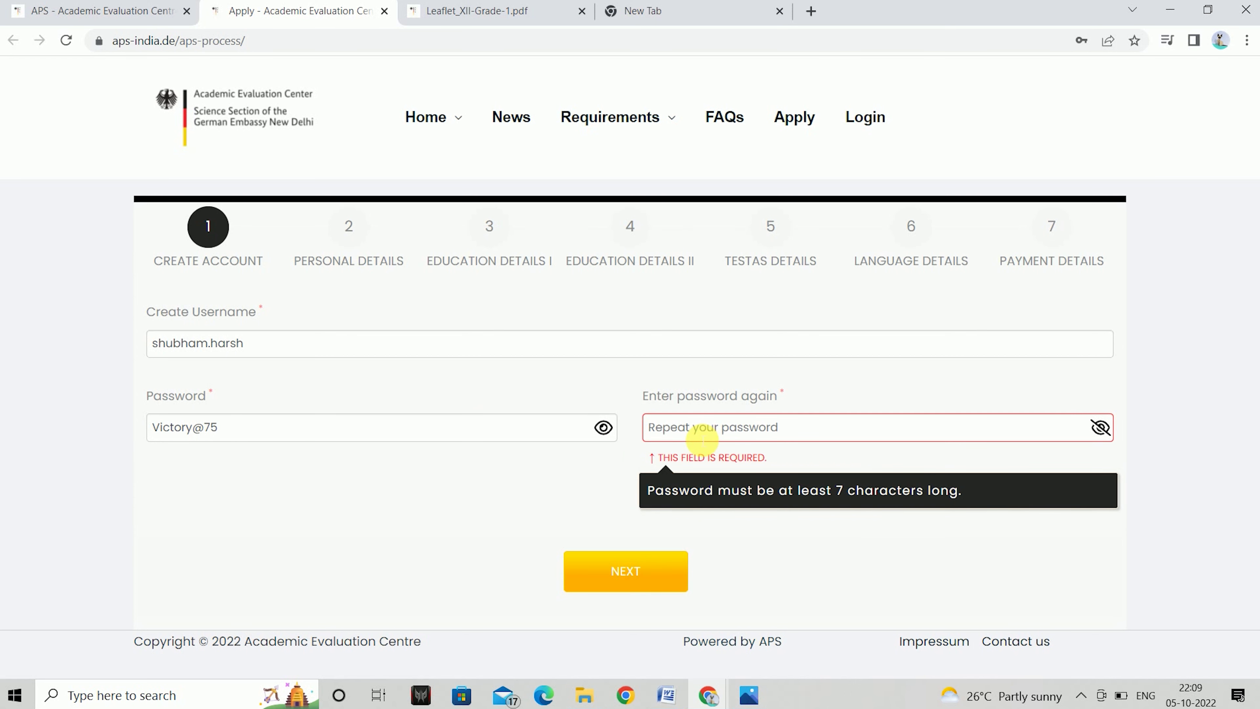
key("Caps_Lock")
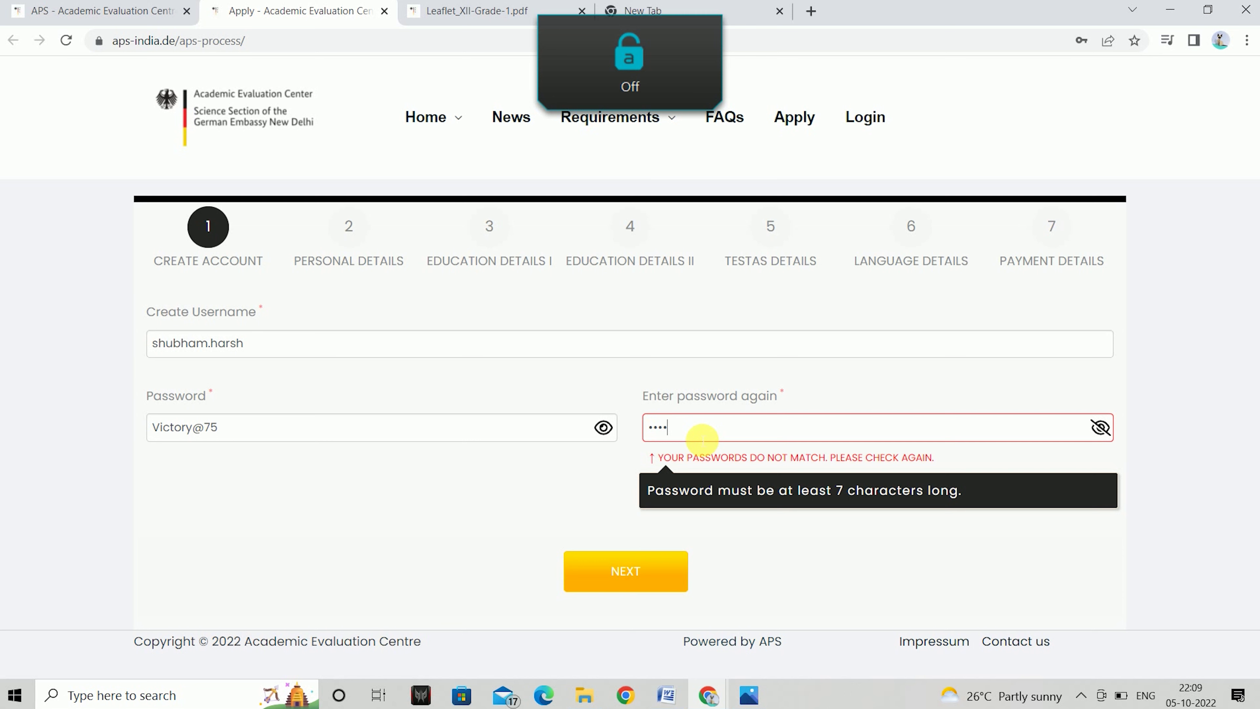
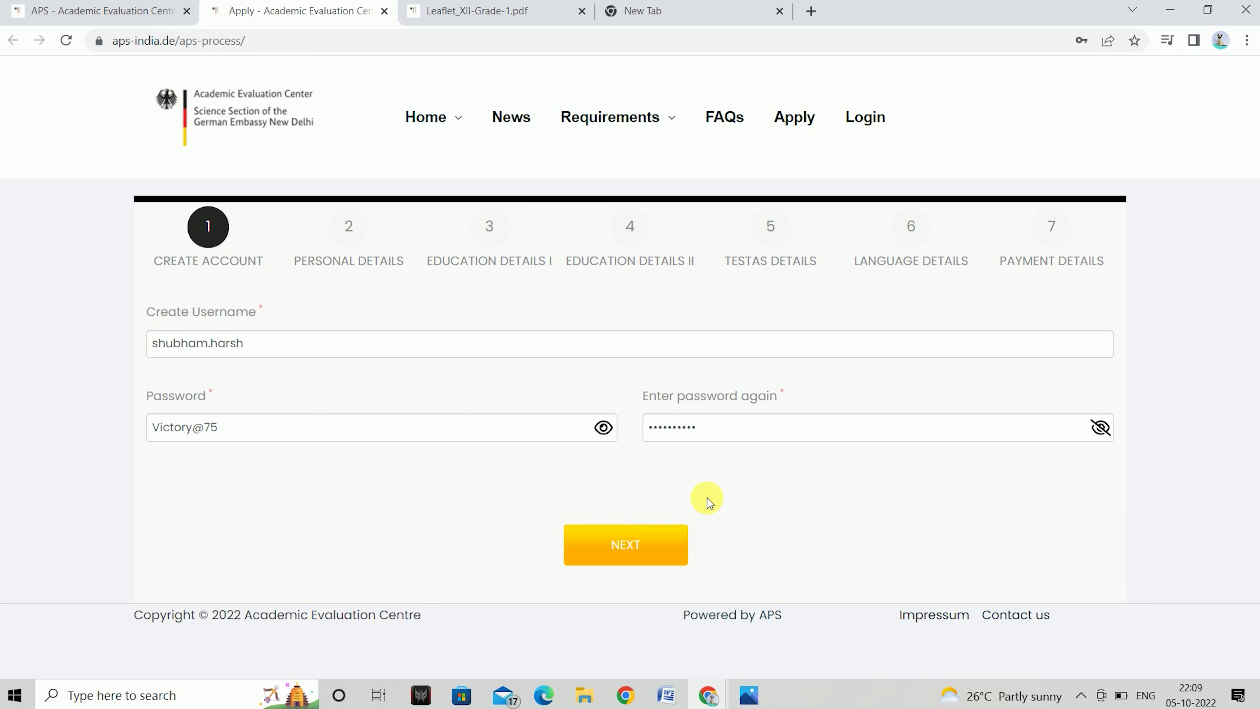
left_click(1101, 428)
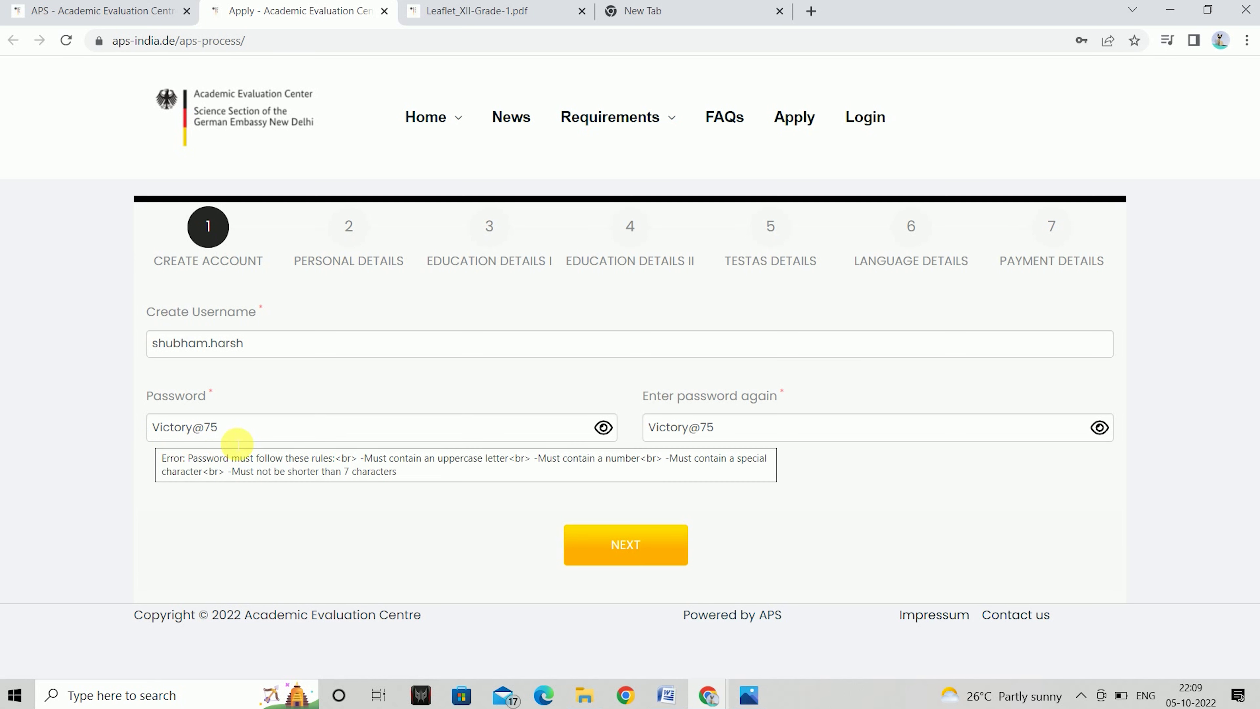
left_click(632, 543)
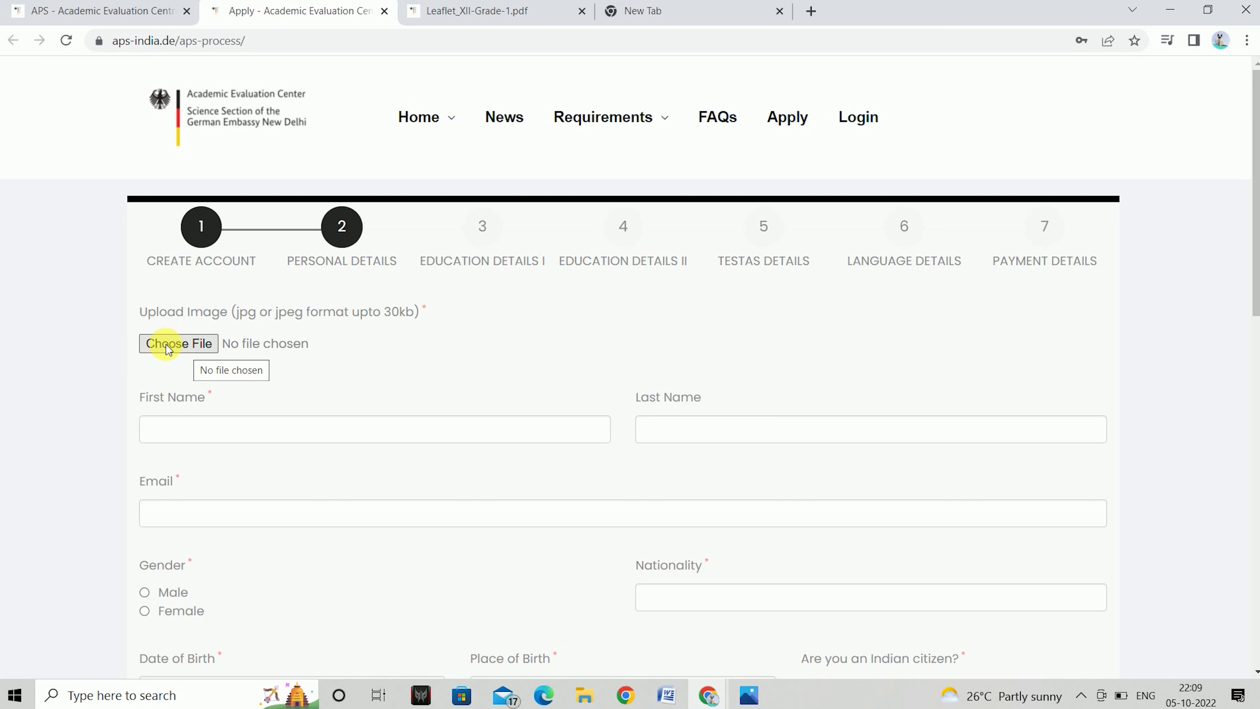
Enter the applicant's first name, last name and e-mail address
left_click(278, 431)
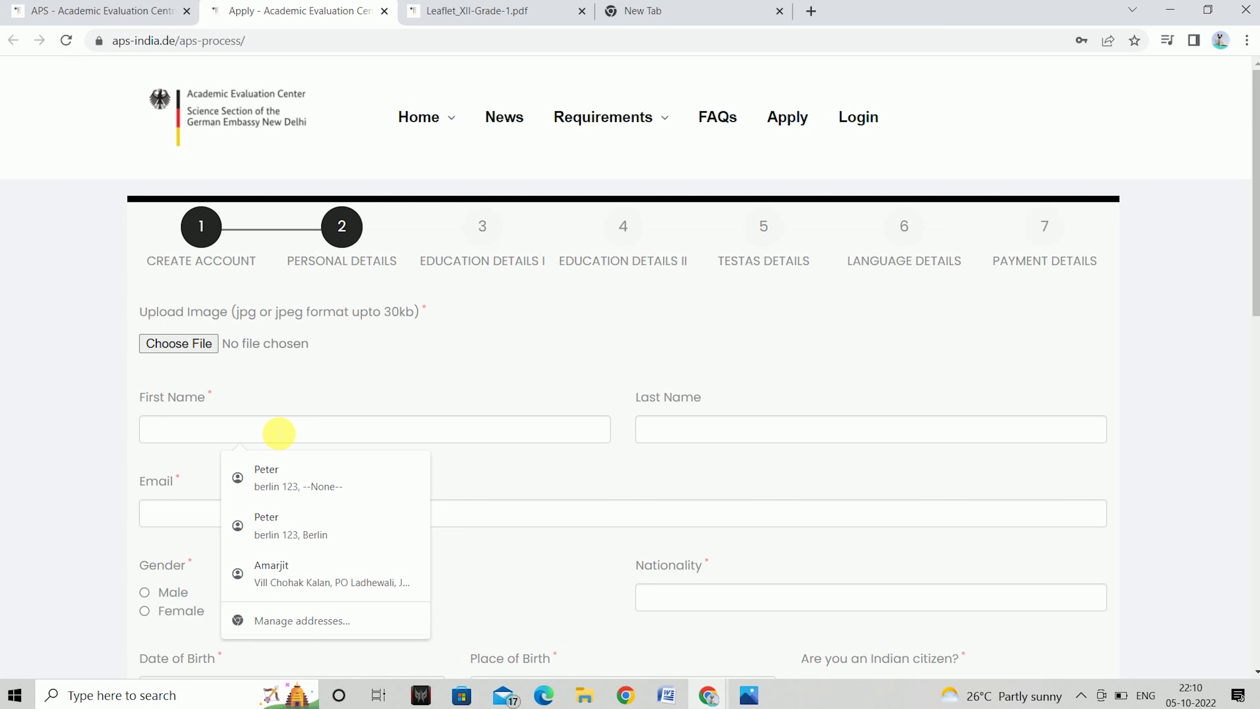
type("josh")
type("random")
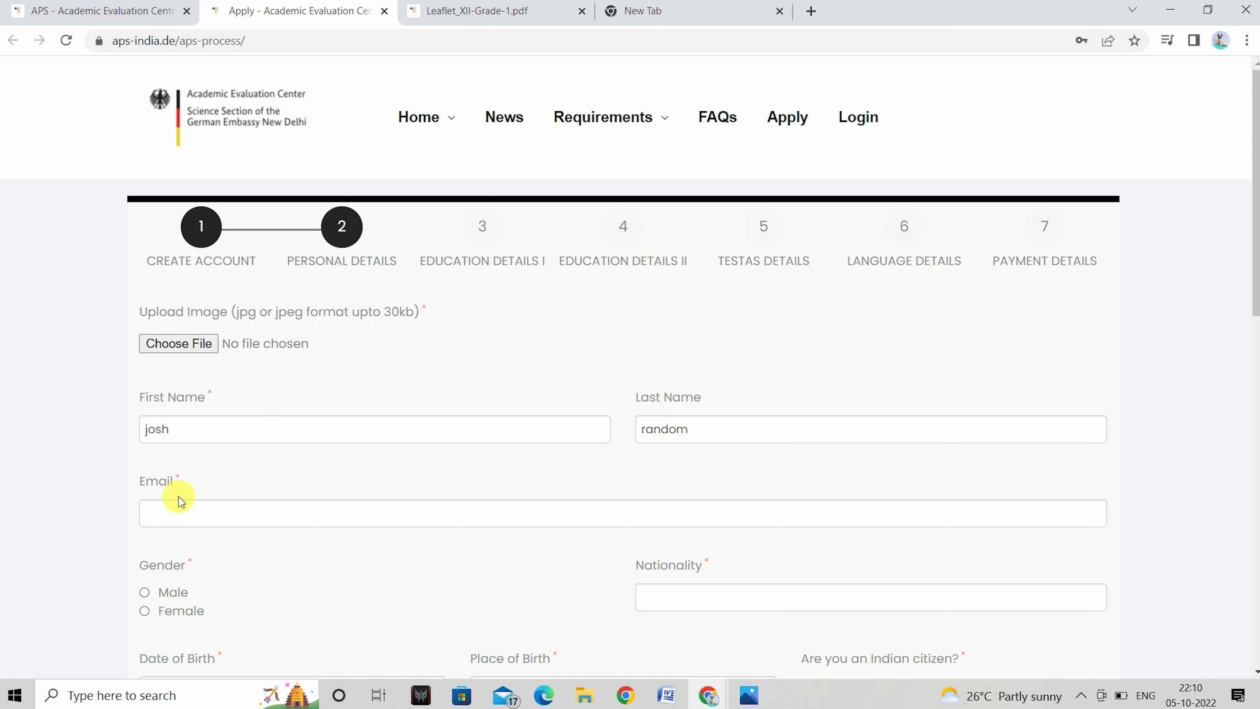
left_click(192, 511)
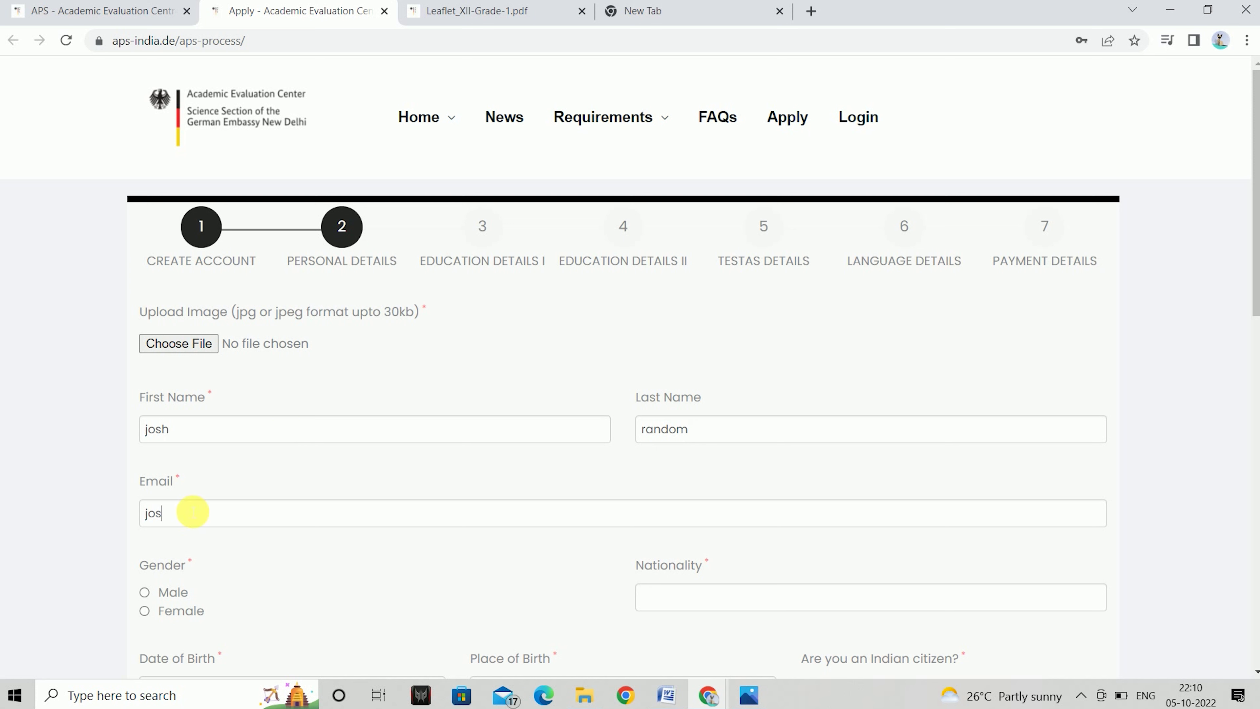
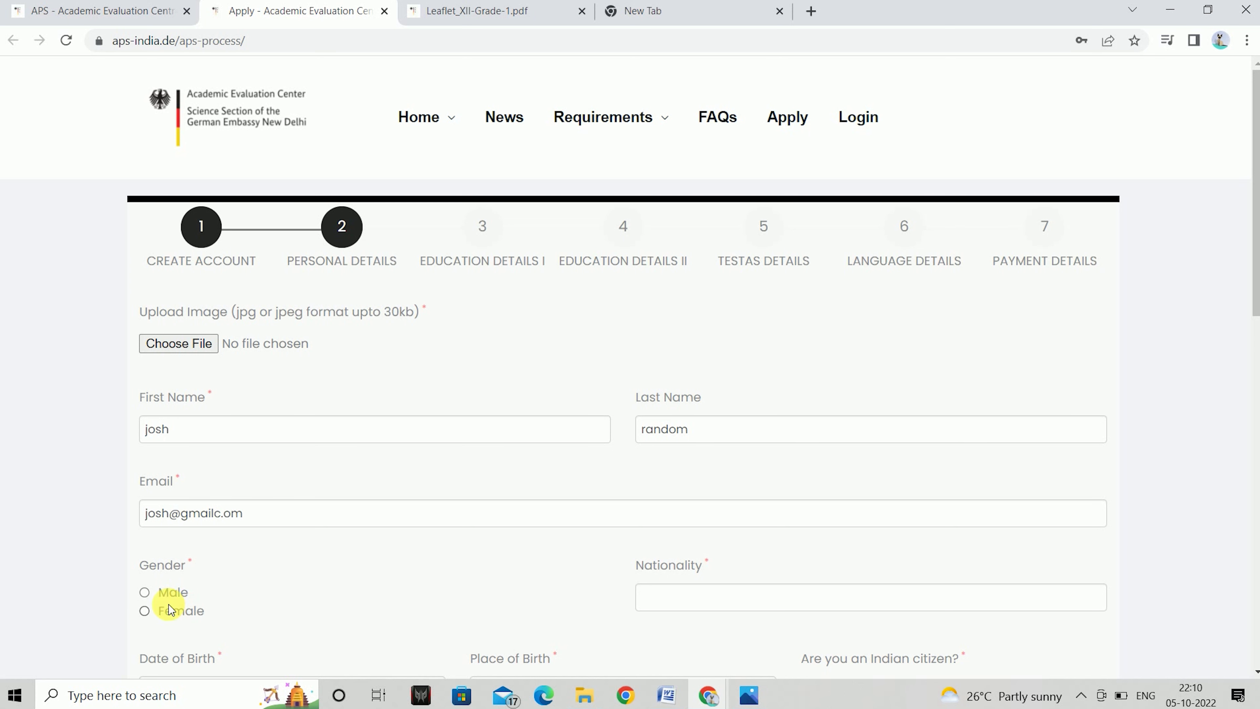
Select Male as gender and enter Indian as nationality
left_click(149, 597)
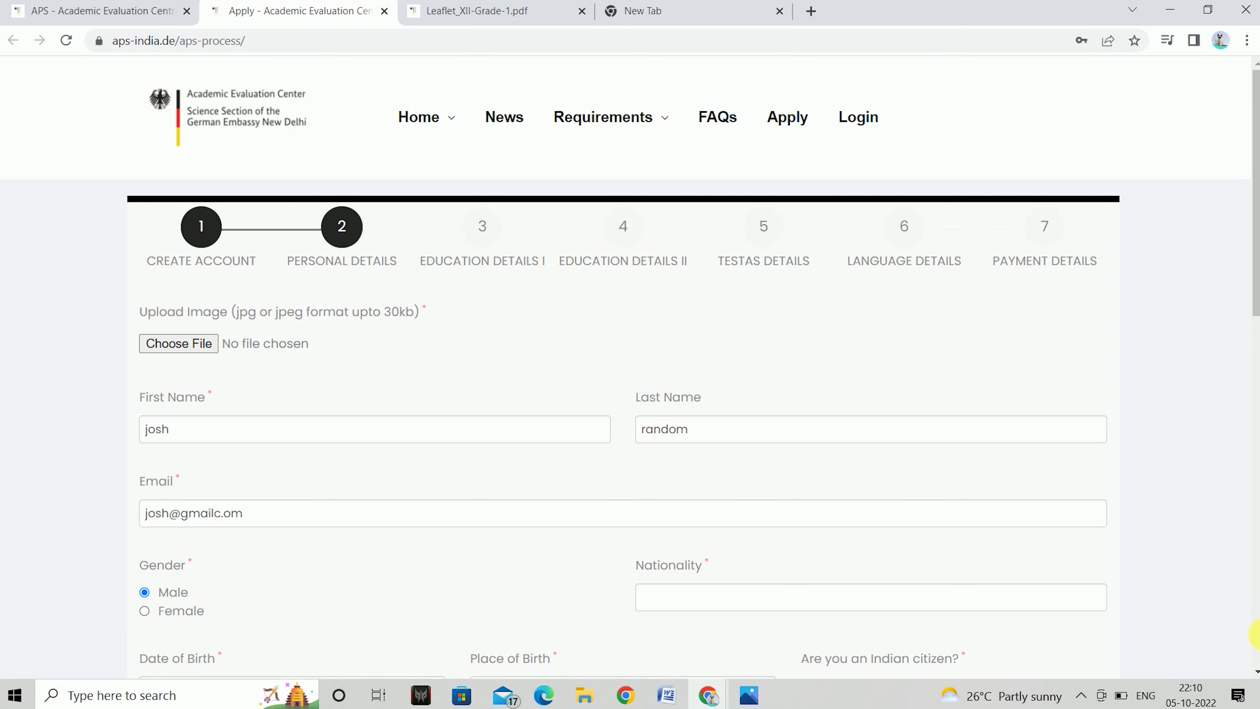
scroll(1254, 667, "down", 2)
left_click(861, 504)
key("Caps_Lock")
type("Indian")
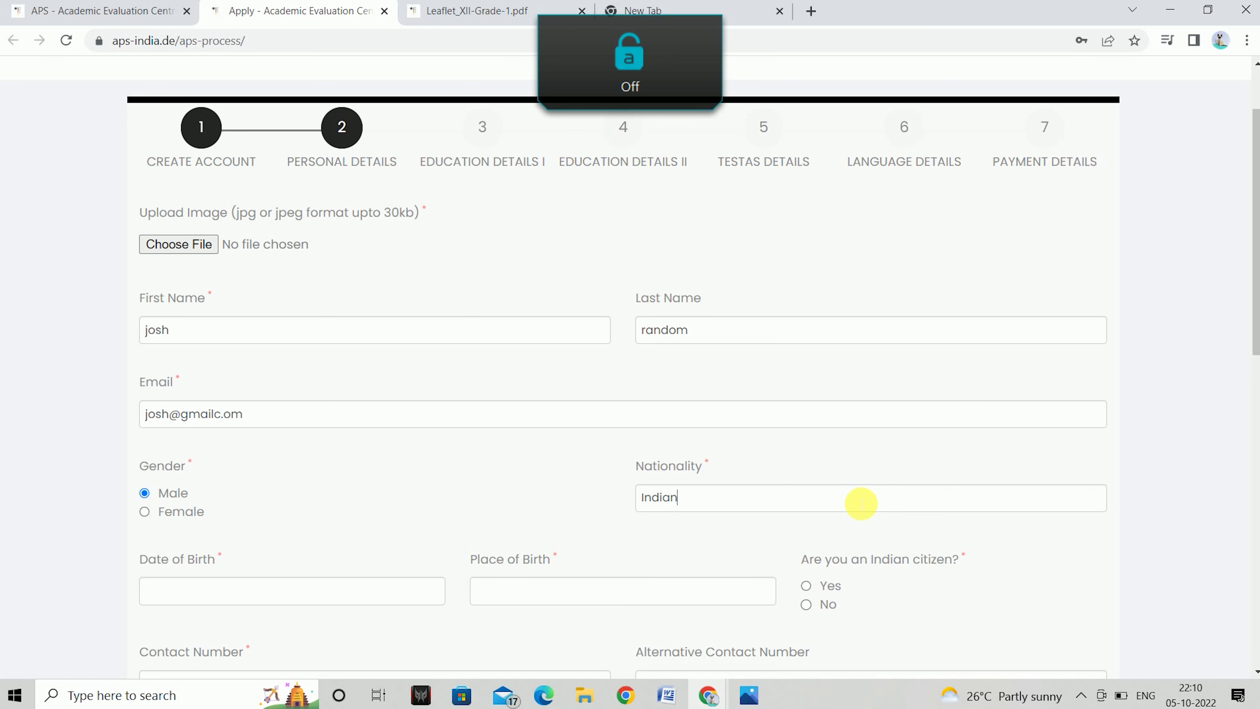
left_click(428, 595)
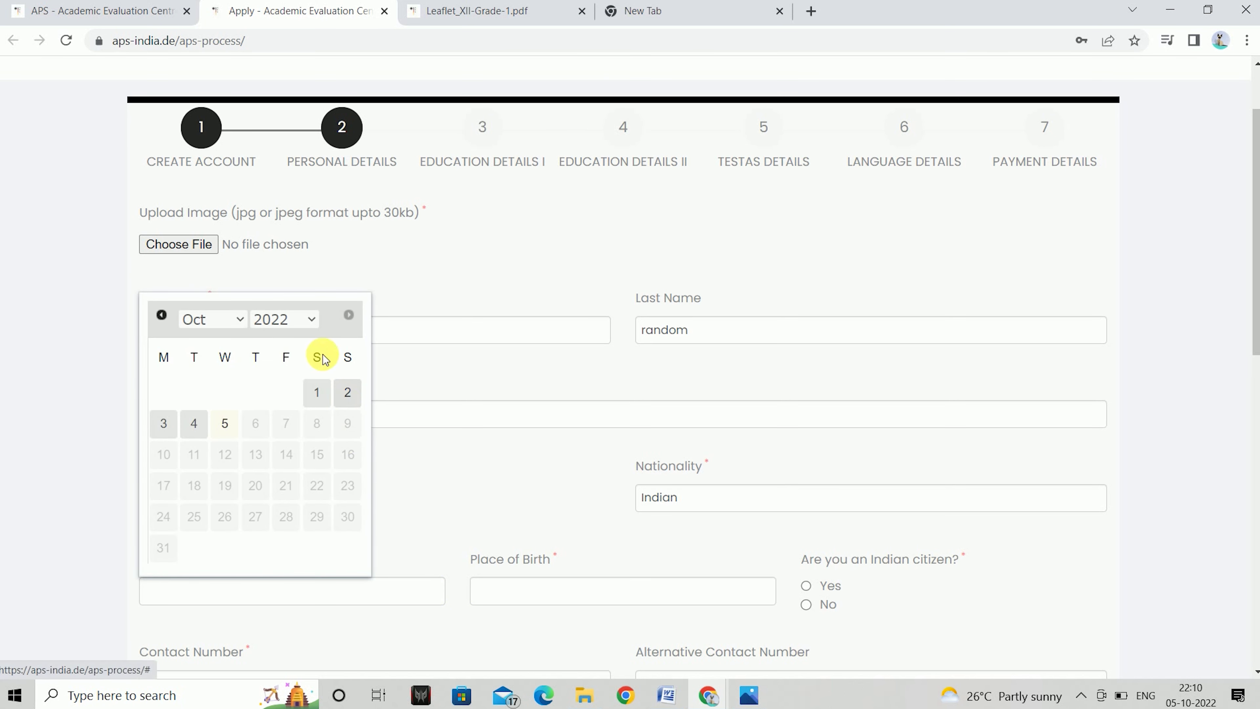
left_click(310, 323)
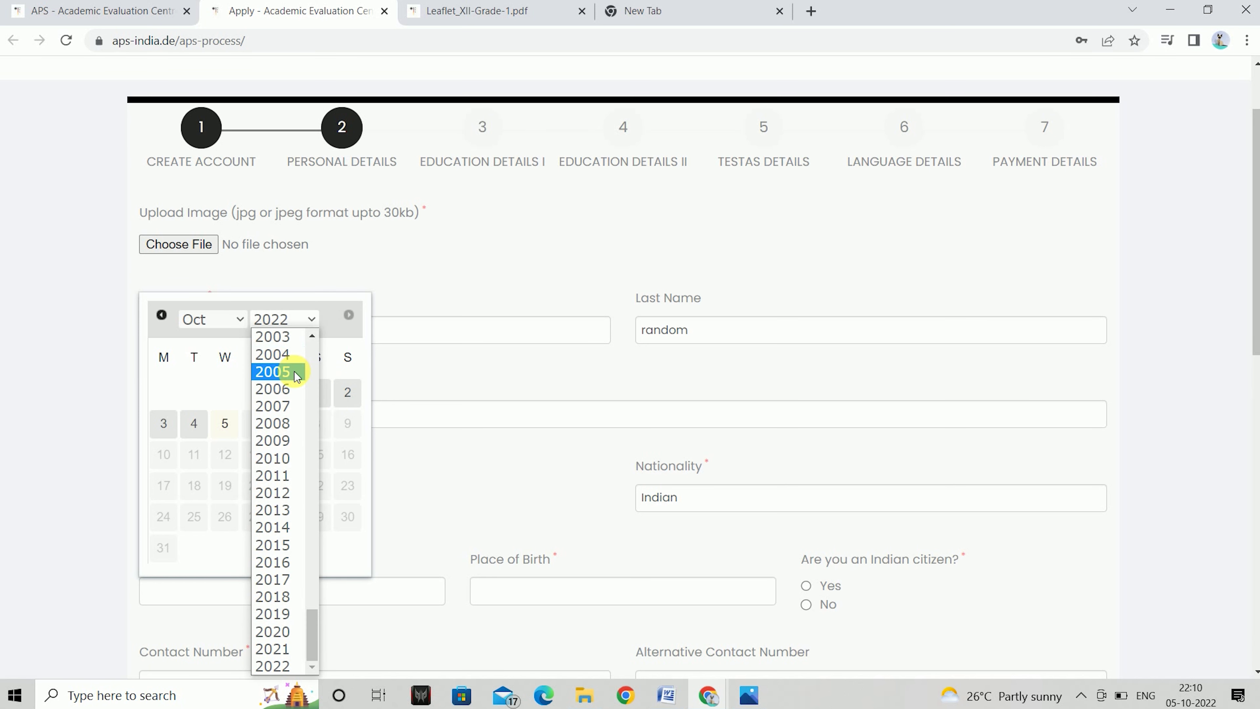
left_click(275, 337)
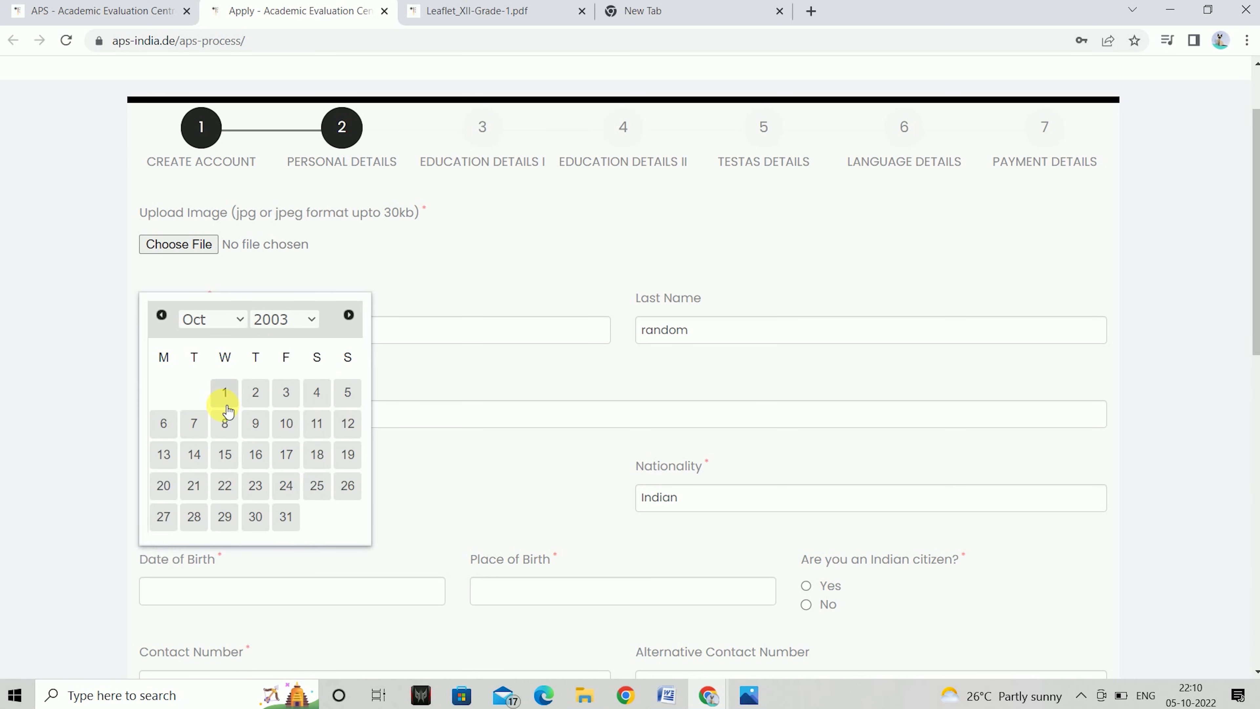
left_click(662, 595)
type("Delhi")
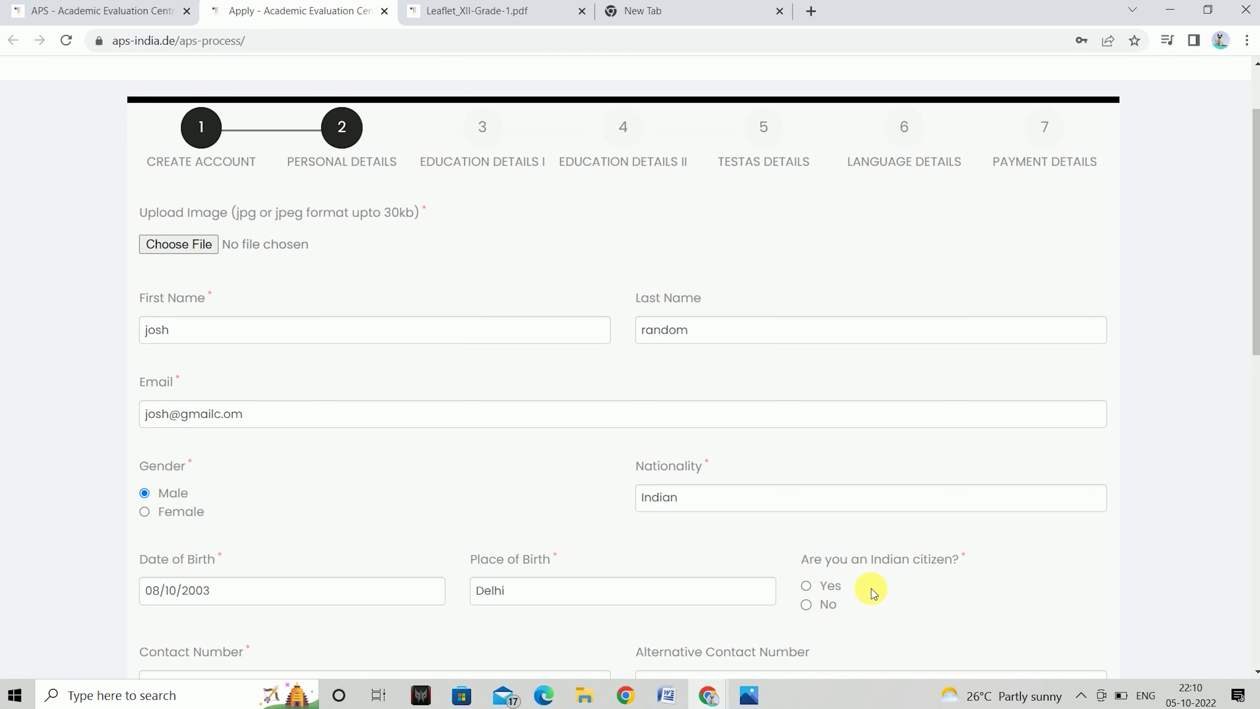
left_click(807, 586)
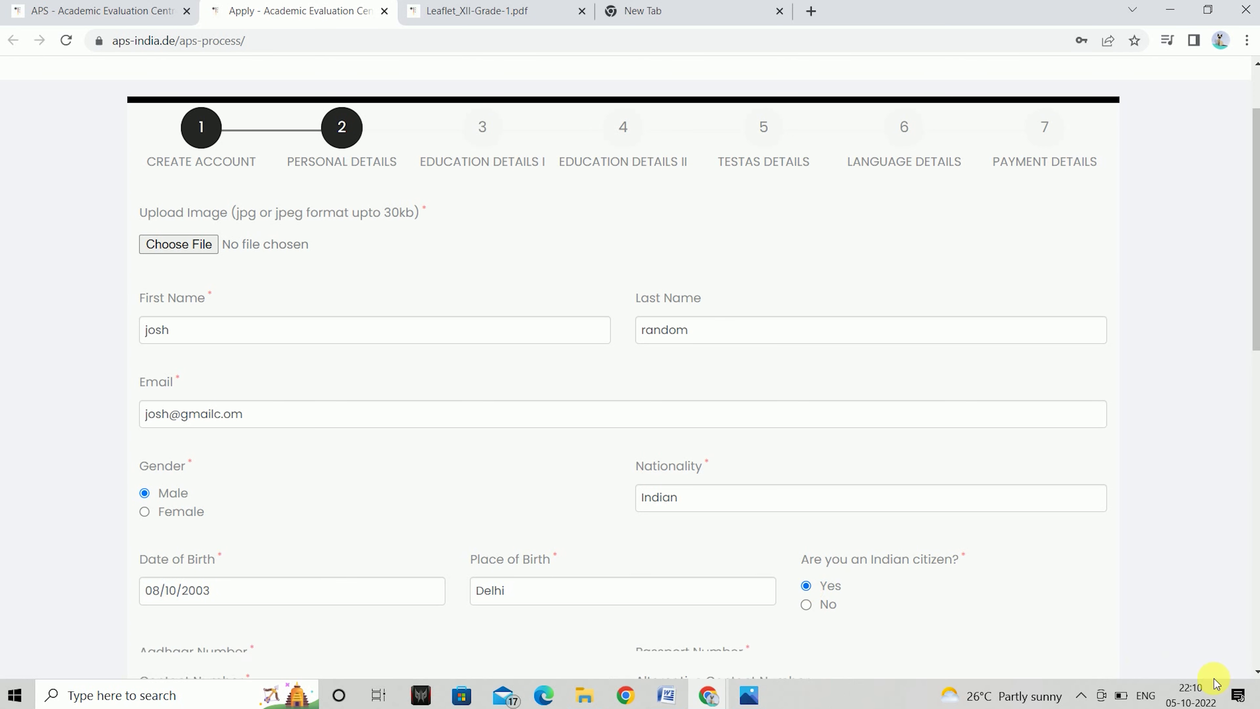
left_click(1256, 671)
scroll(1256, 672, "down", 4)
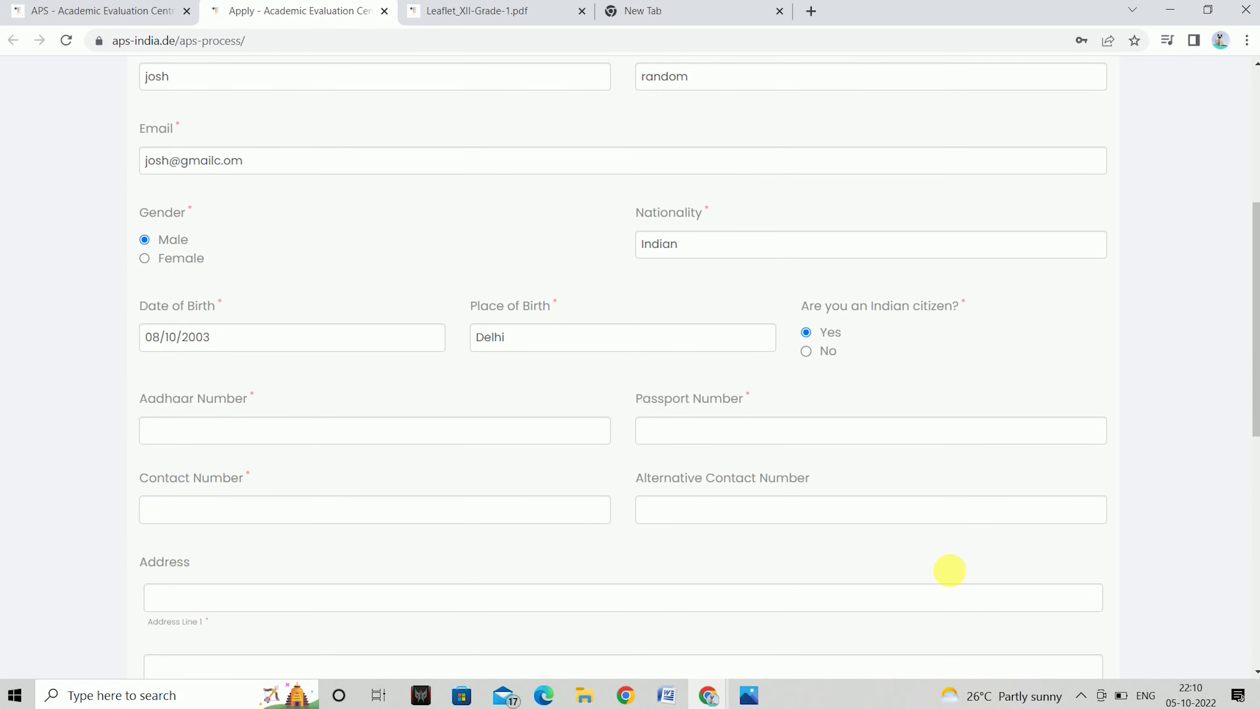
Fill in the applicant's Aadhaar number, passport number and contact phone number
left_click(467, 431)
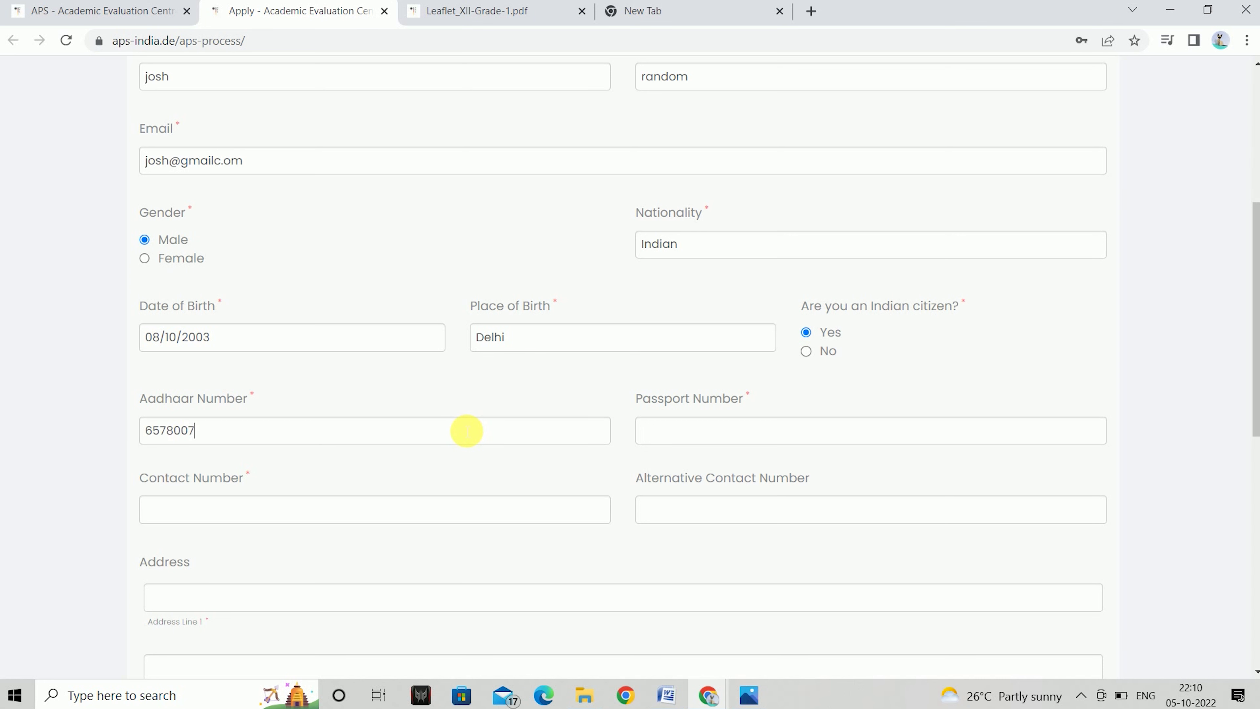
left_click(825, 446)
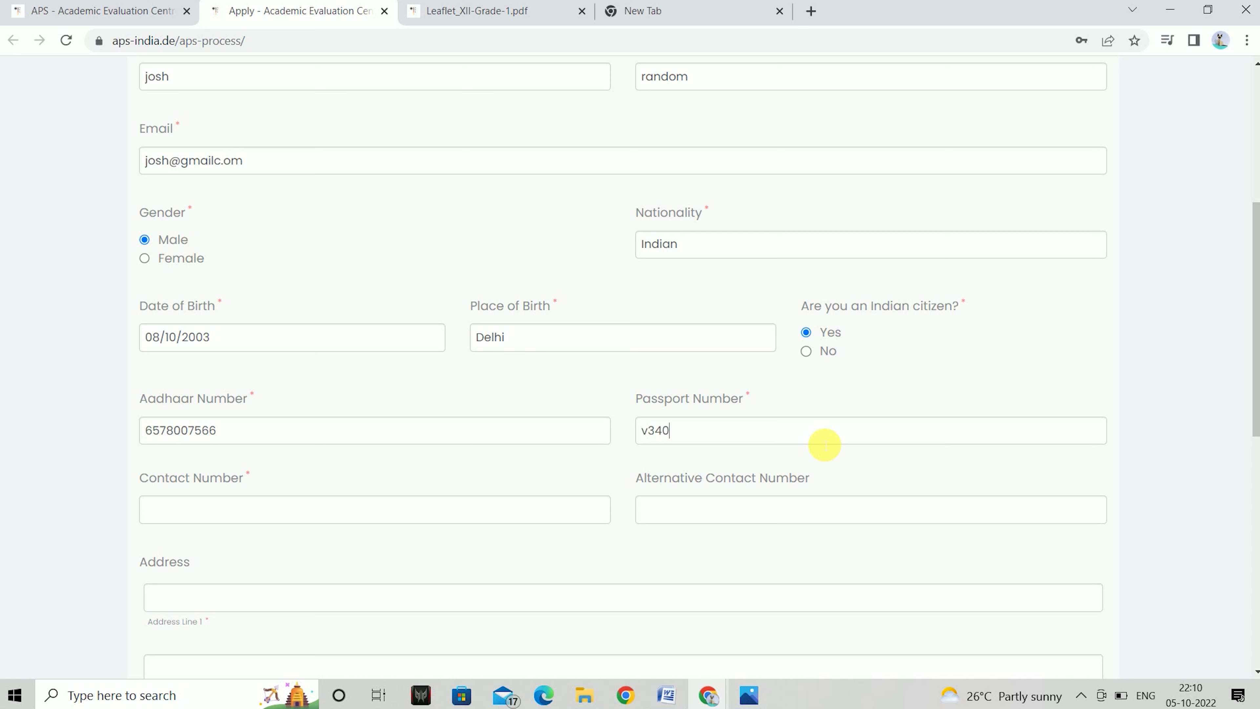
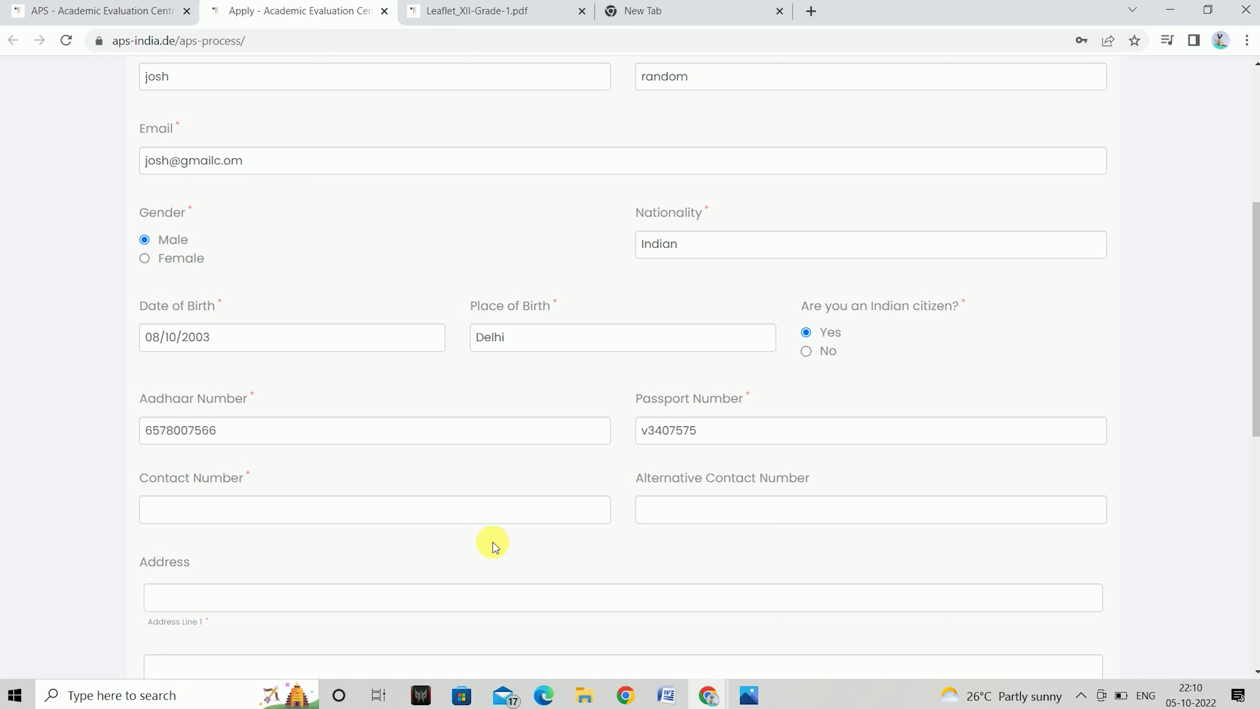
left_click(462, 520)
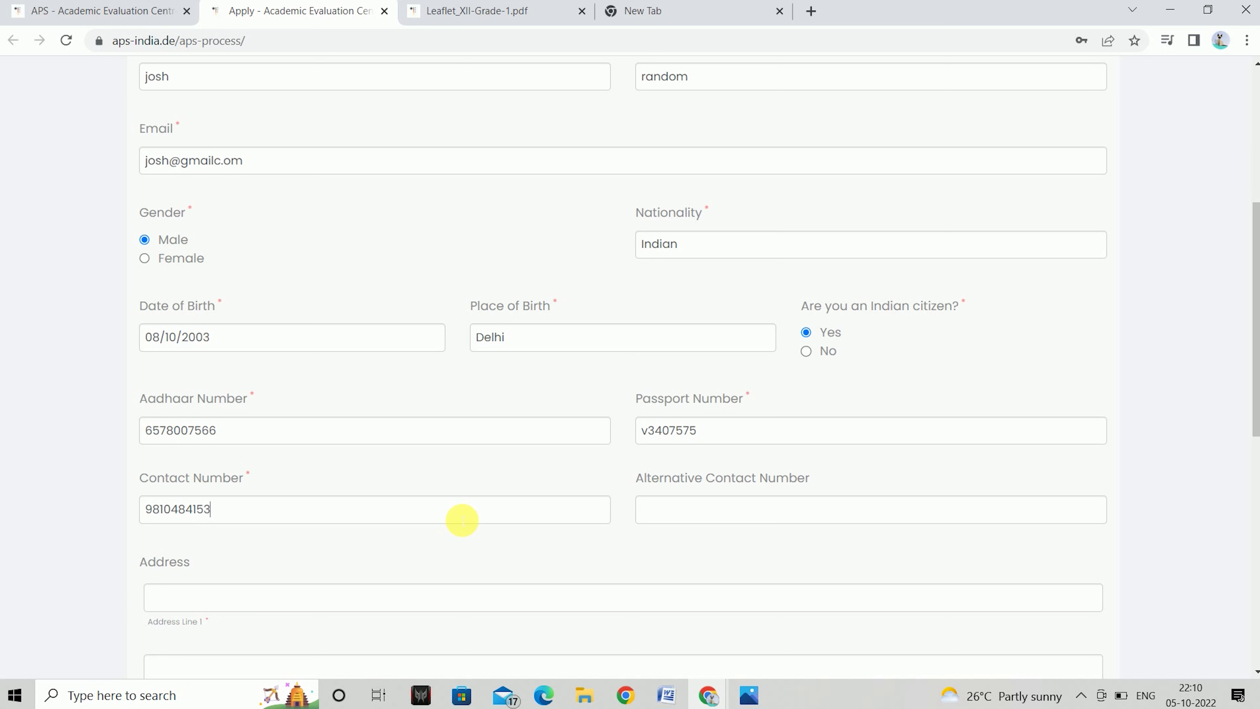
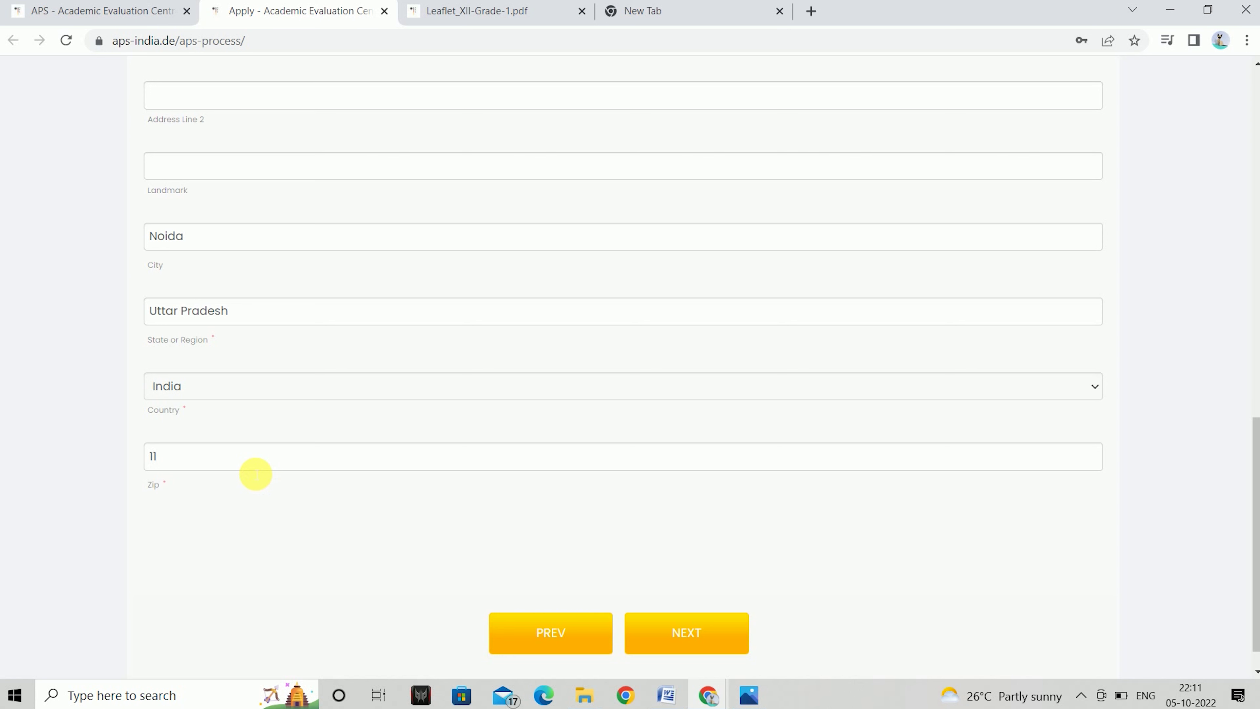
Complete the Zip code as 110039 and advance the form to Education Details I
type("9")
scroll(566, 621, "down", 1)
left_click(695, 596)
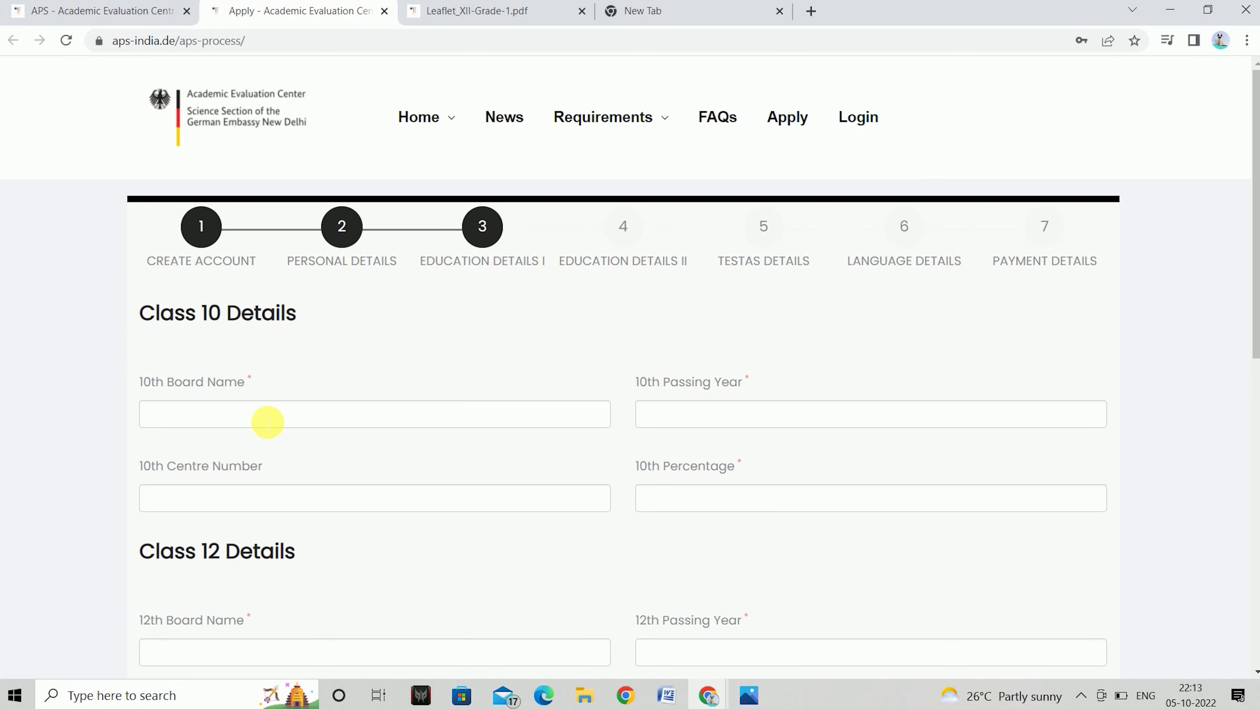
Enter Class 10 details: board cbse, passing year 2018, percentage 70
left_click(295, 421)
type("cbse")
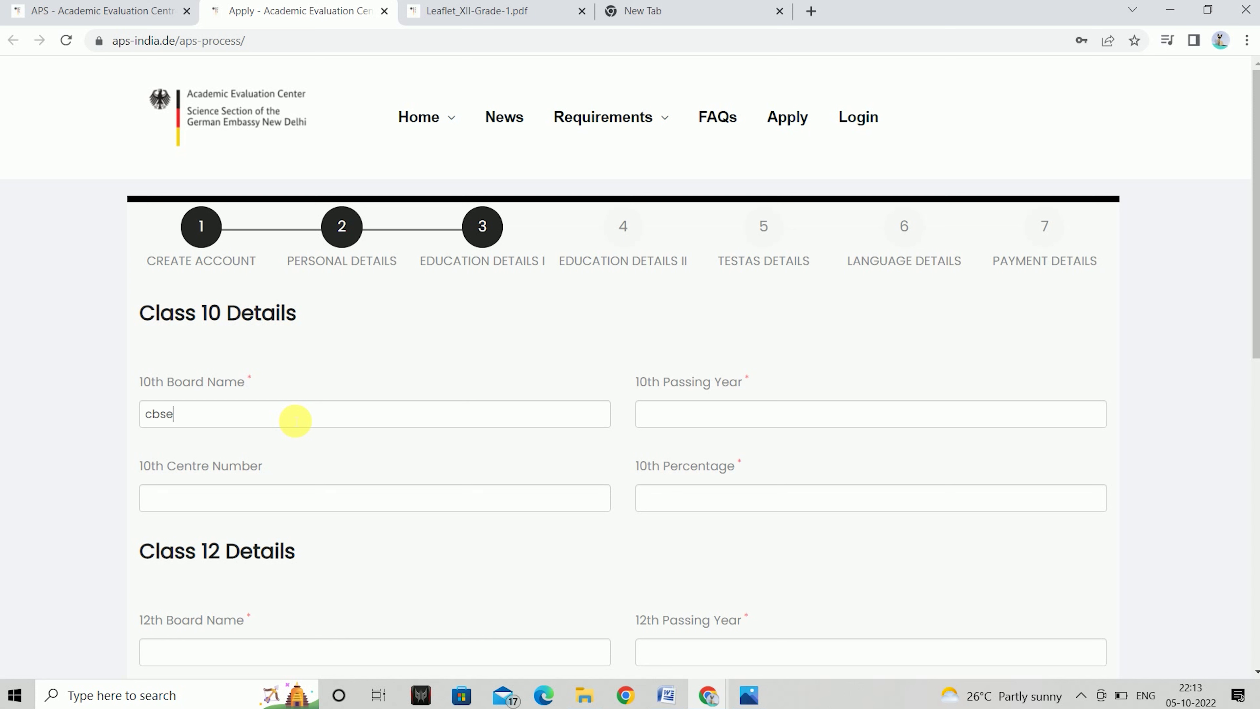
left_click(722, 428)
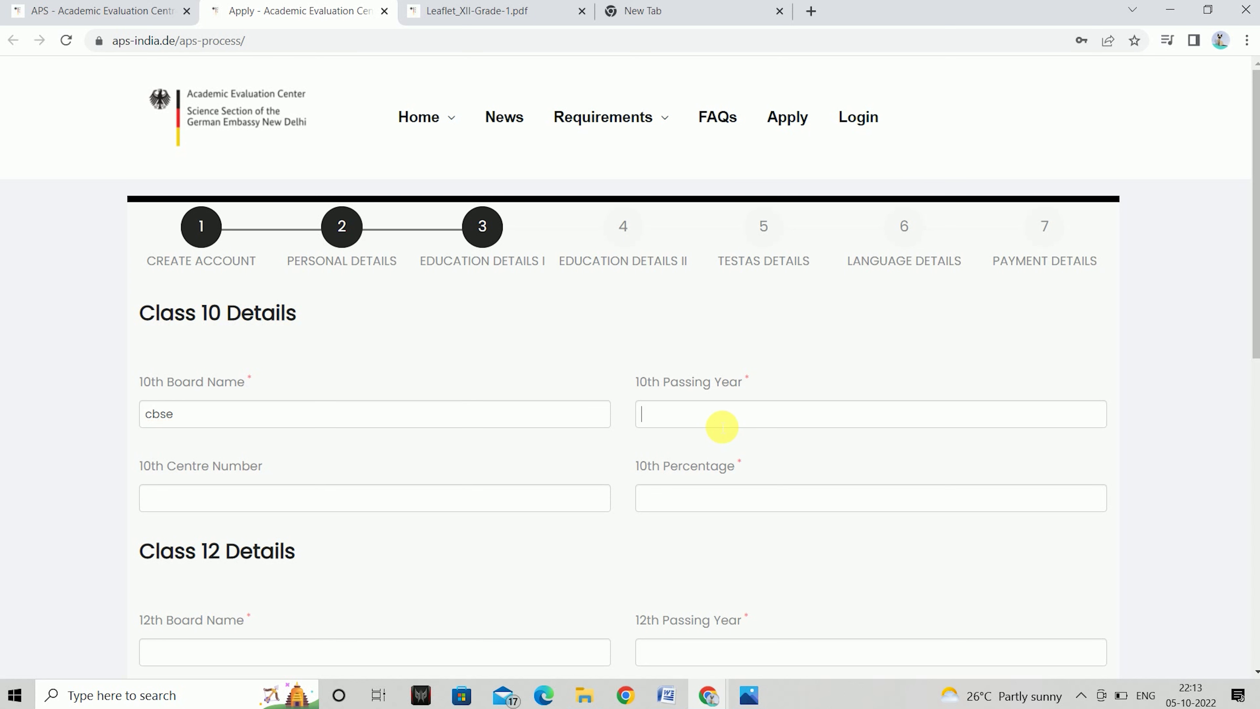
type("2018")
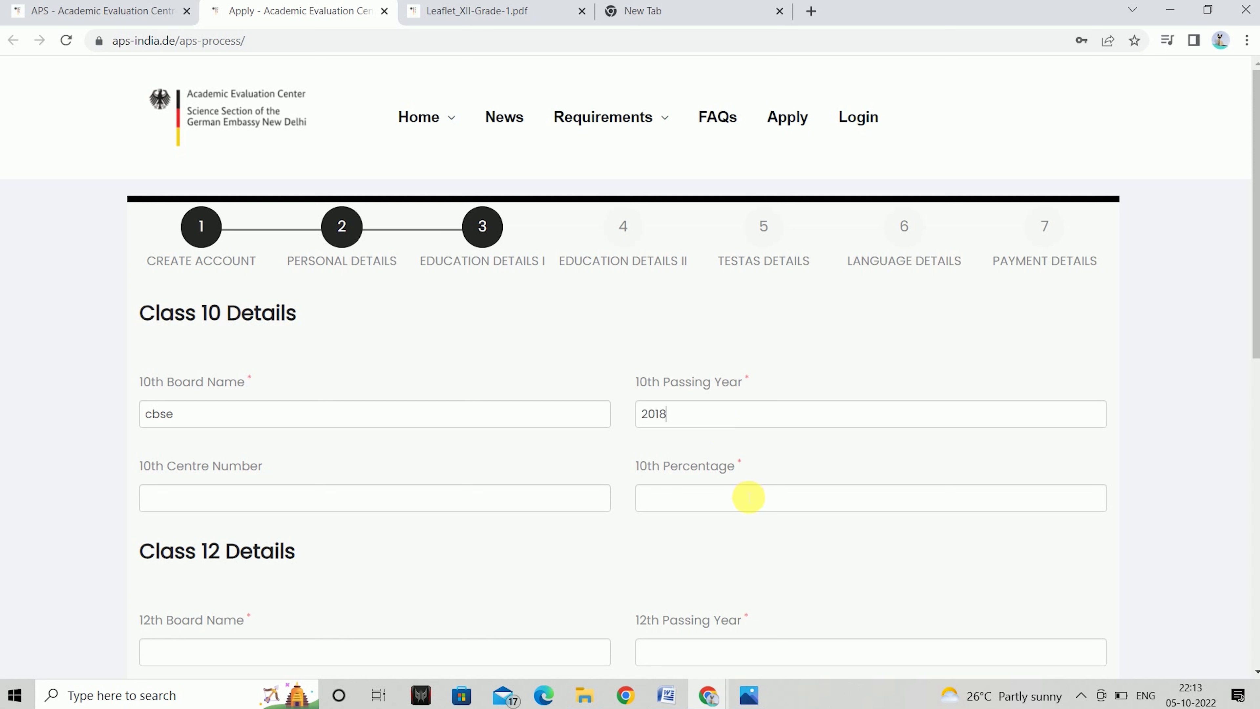
type("70")
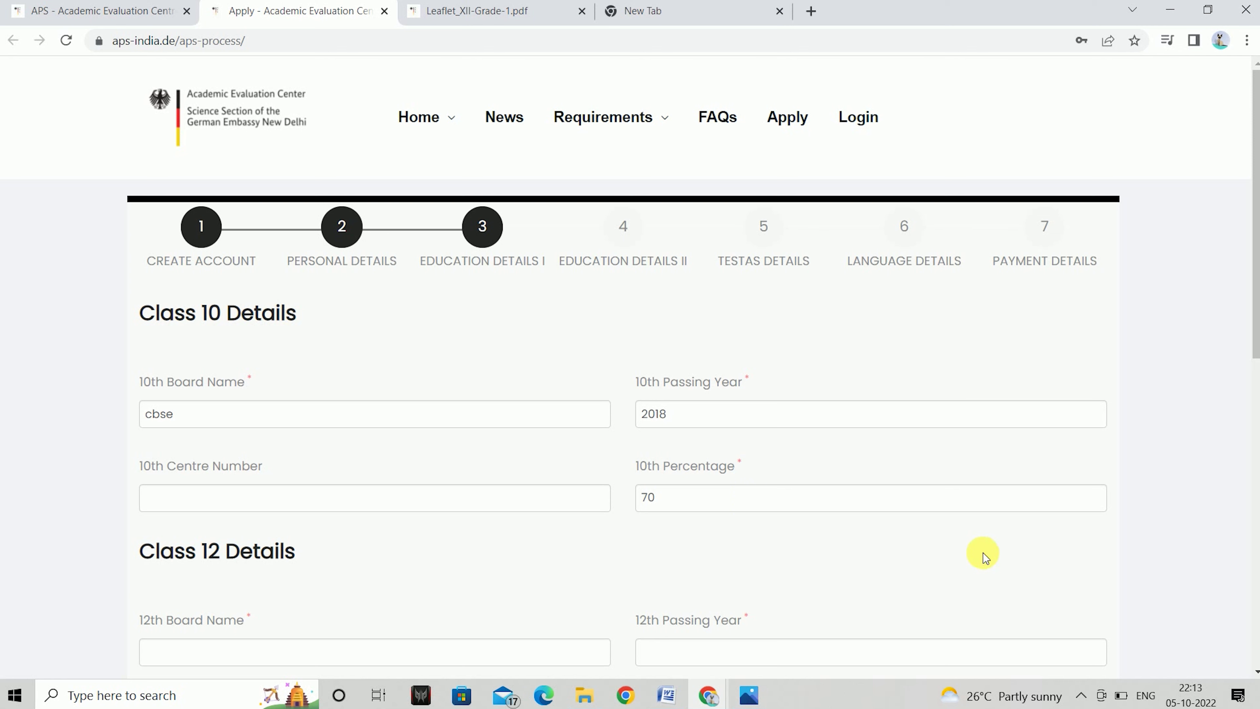
scroll(1255, 680, "down", 4)
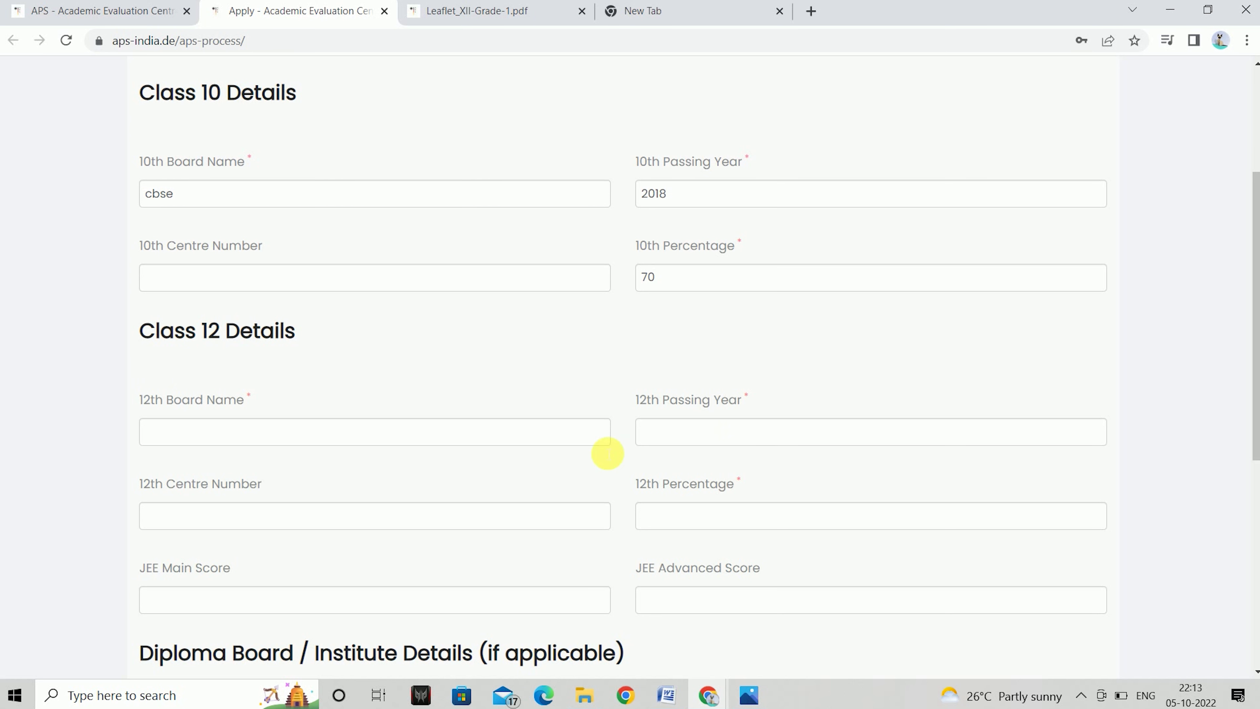
Enter Class 12 details: board cbse, passing year 2020, percentage 75
type("cbse")
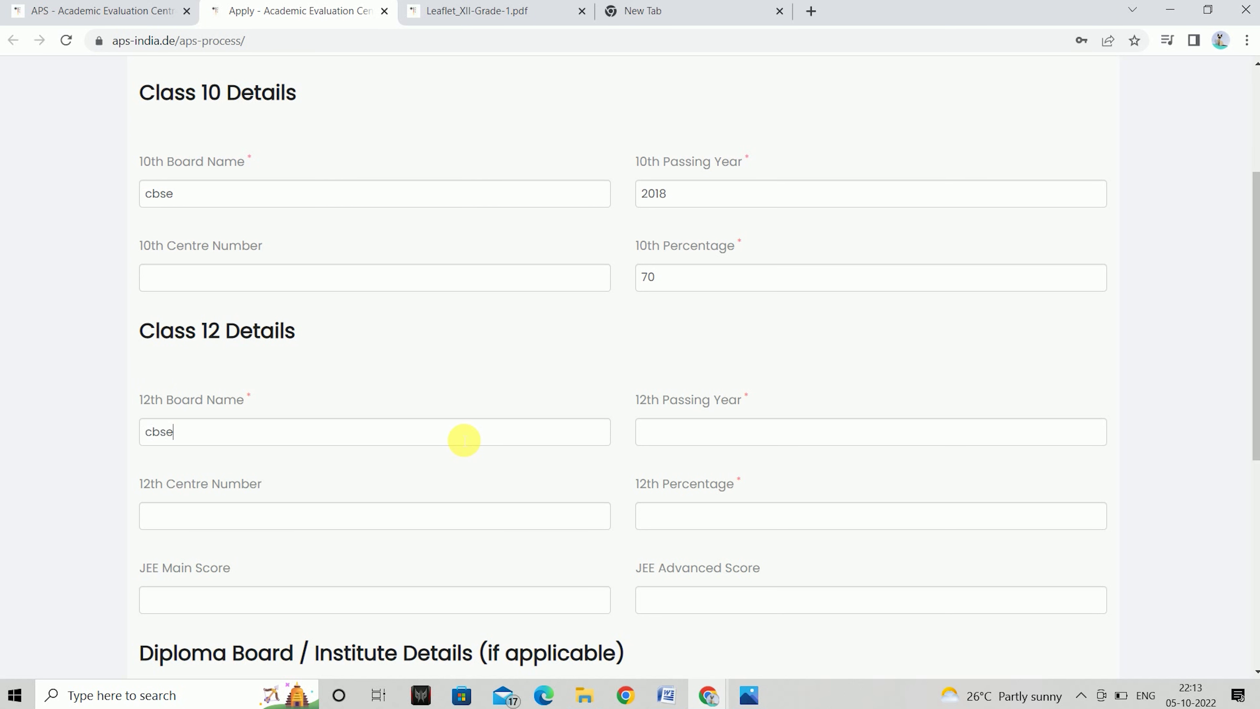
left_click(741, 443)
type("2020")
left_click(767, 528)
type("75")
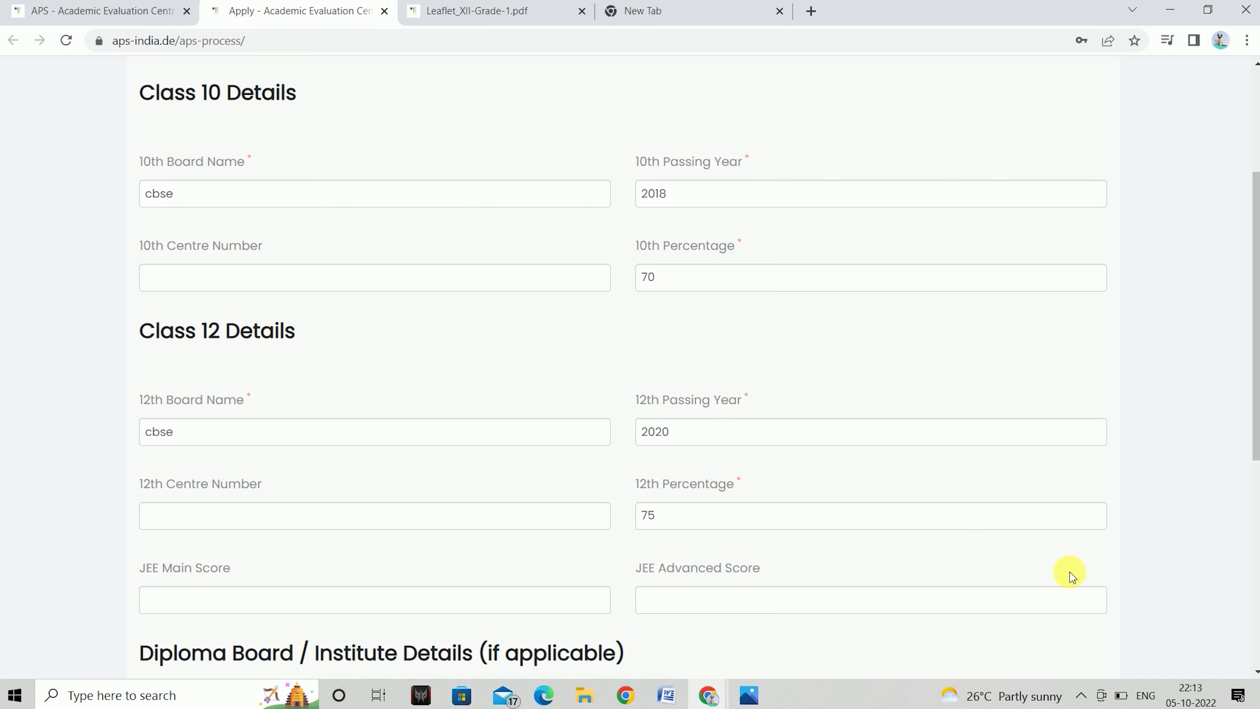
scroll(1257, 671, "down", 1)
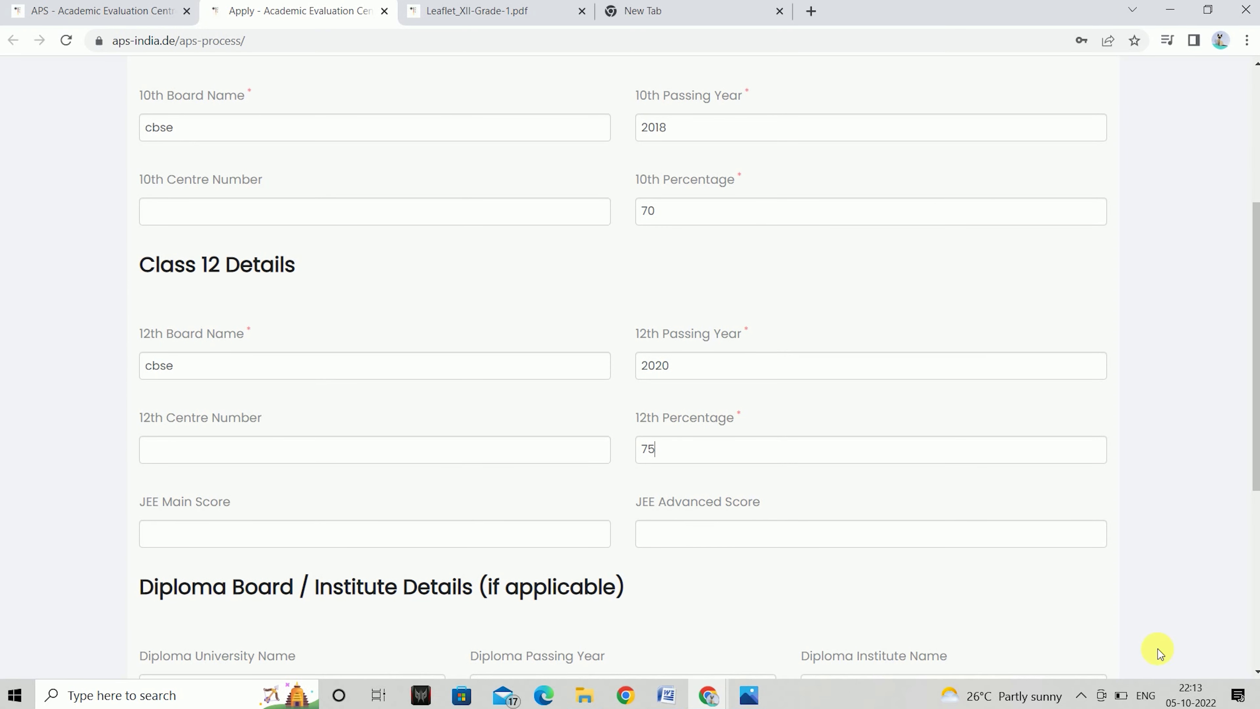
scroll(1257, 671, "down", 4)
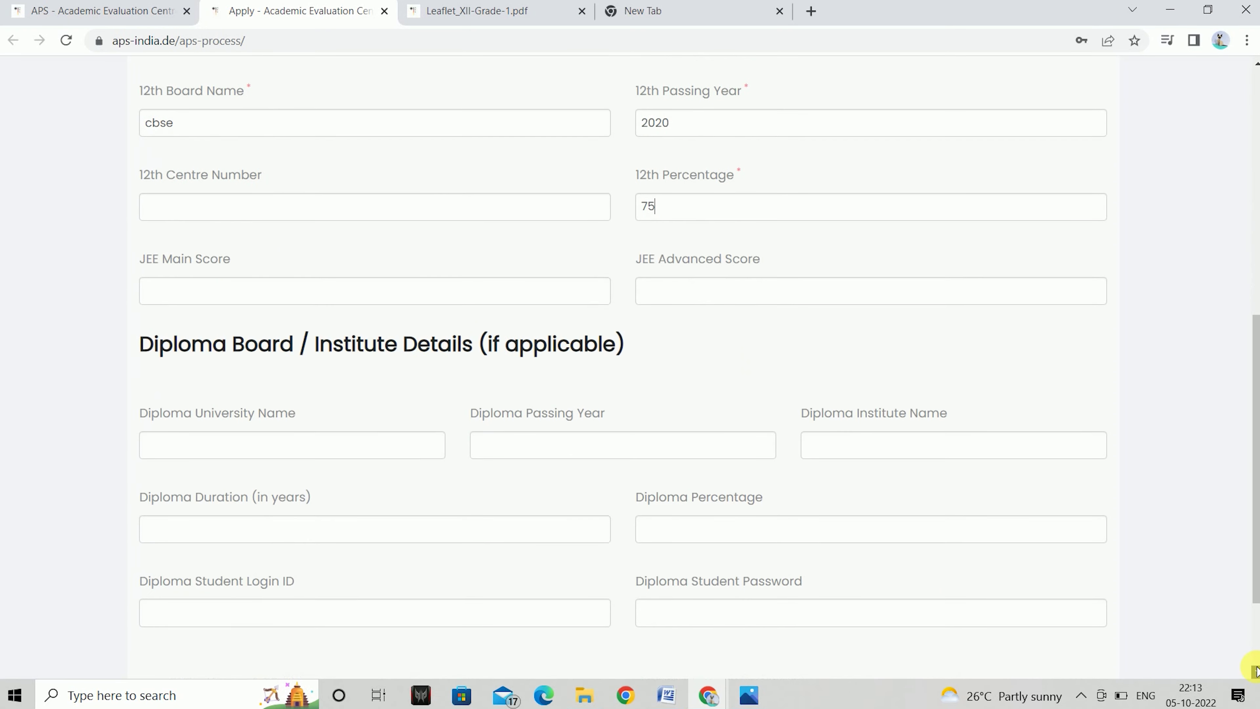
scroll(1256, 671, "down", 2)
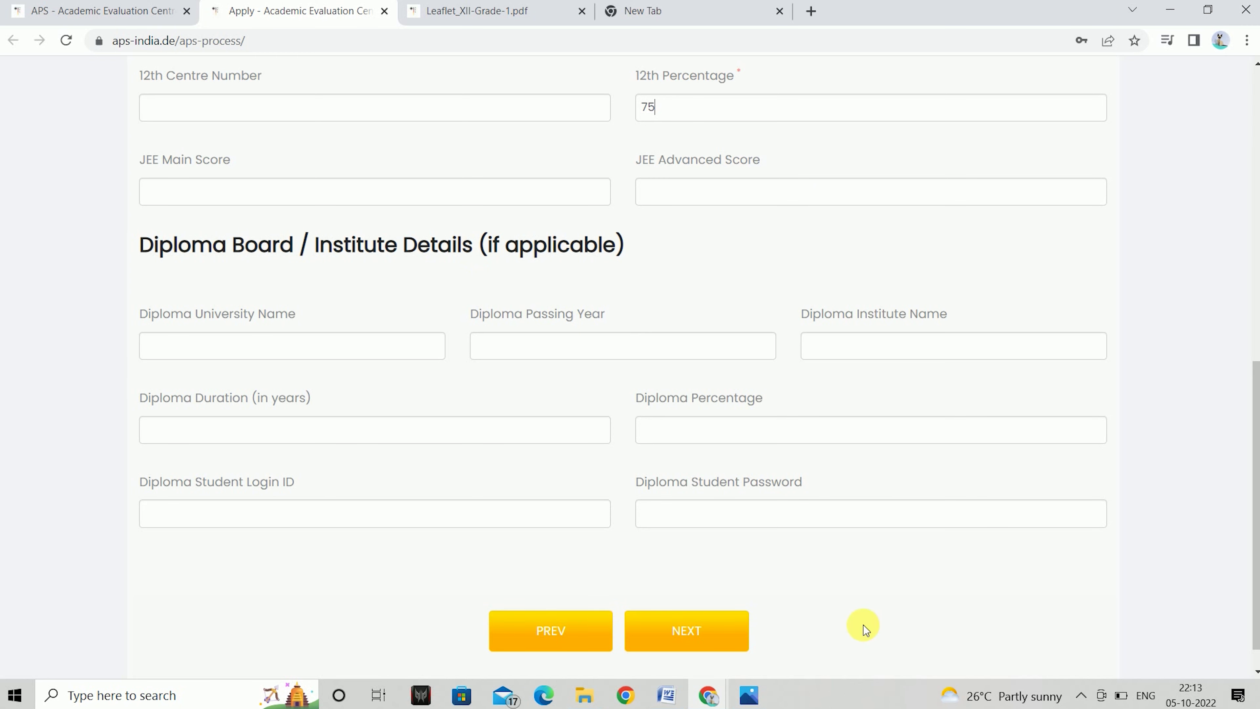
Move to Education Details II, leaving the Bachelor's, Masters and Additional Degree sections blank
left_click(688, 635)
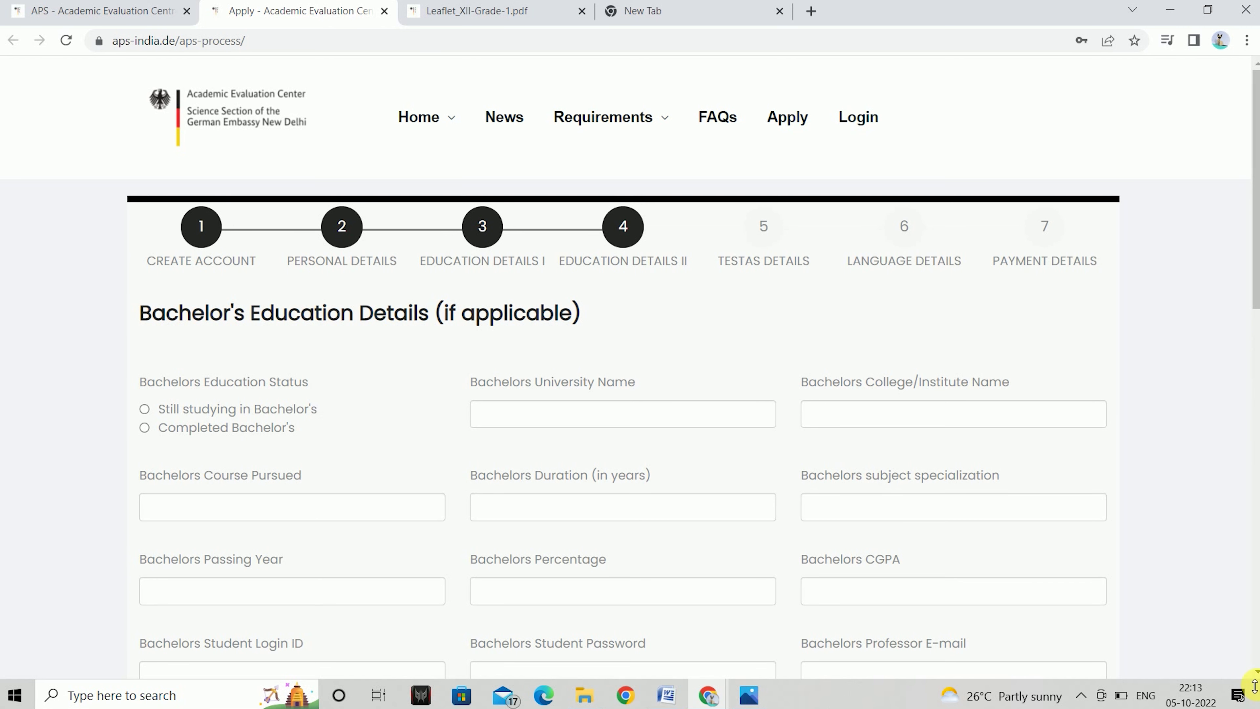
scroll(1230, 675, "down", 1)
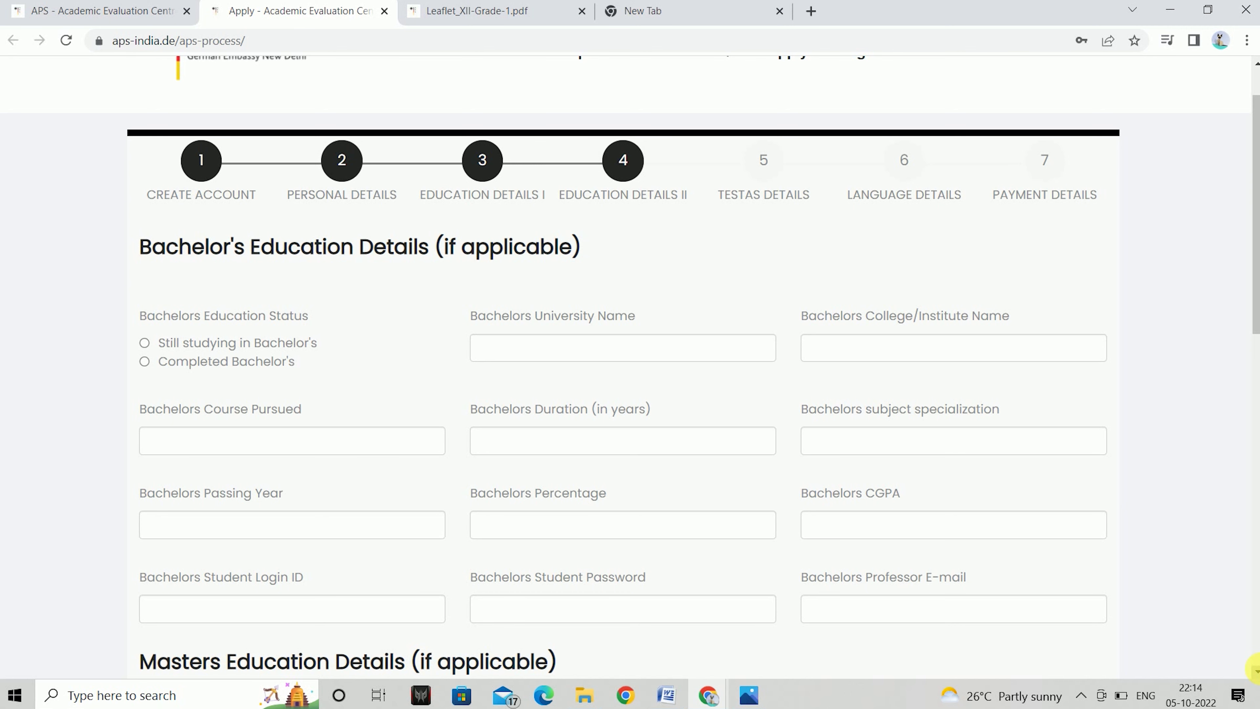
scroll(1255, 667, "down", 5)
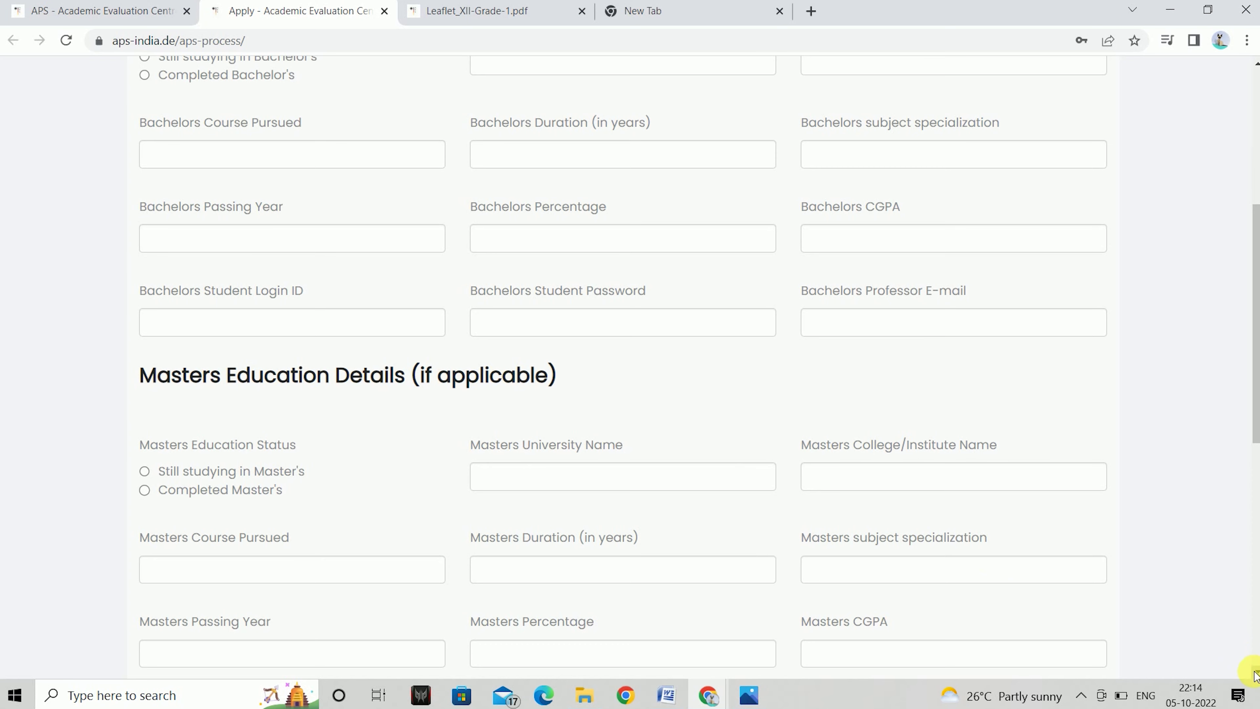
scroll(1251, 670, "down", 2)
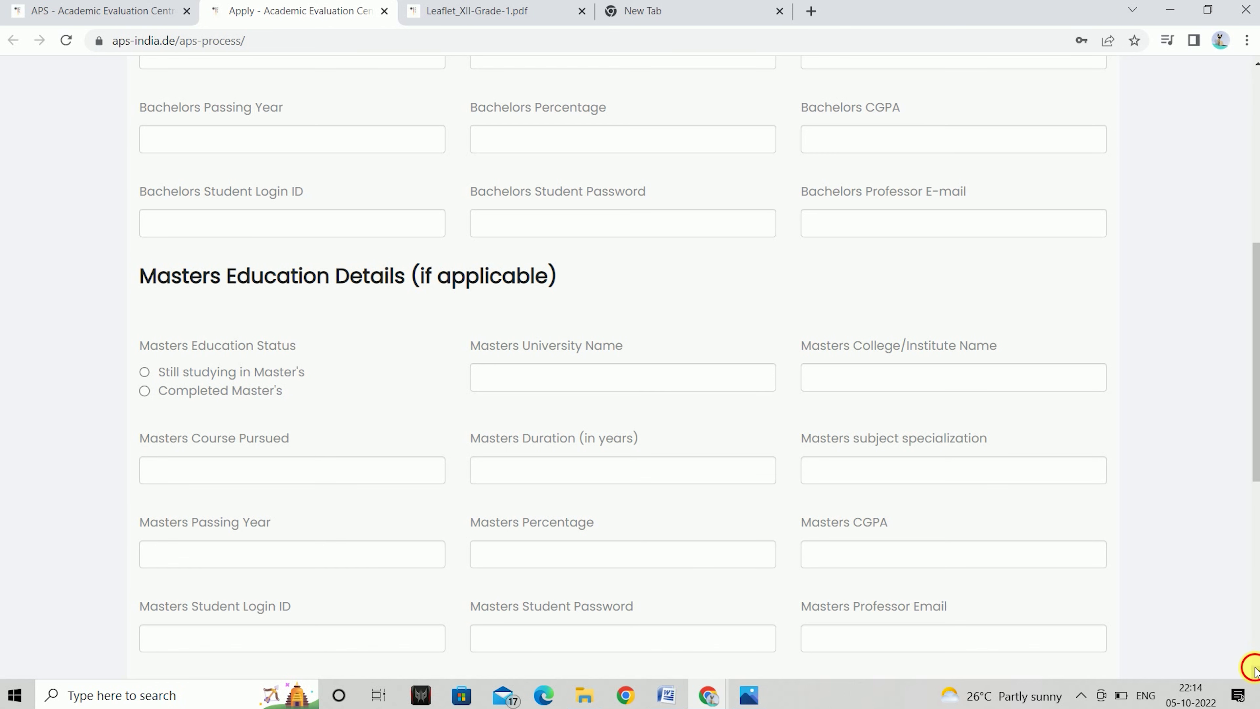
scroll(1254, 668, "down", 3)
scroll(1255, 667, "down", 5)
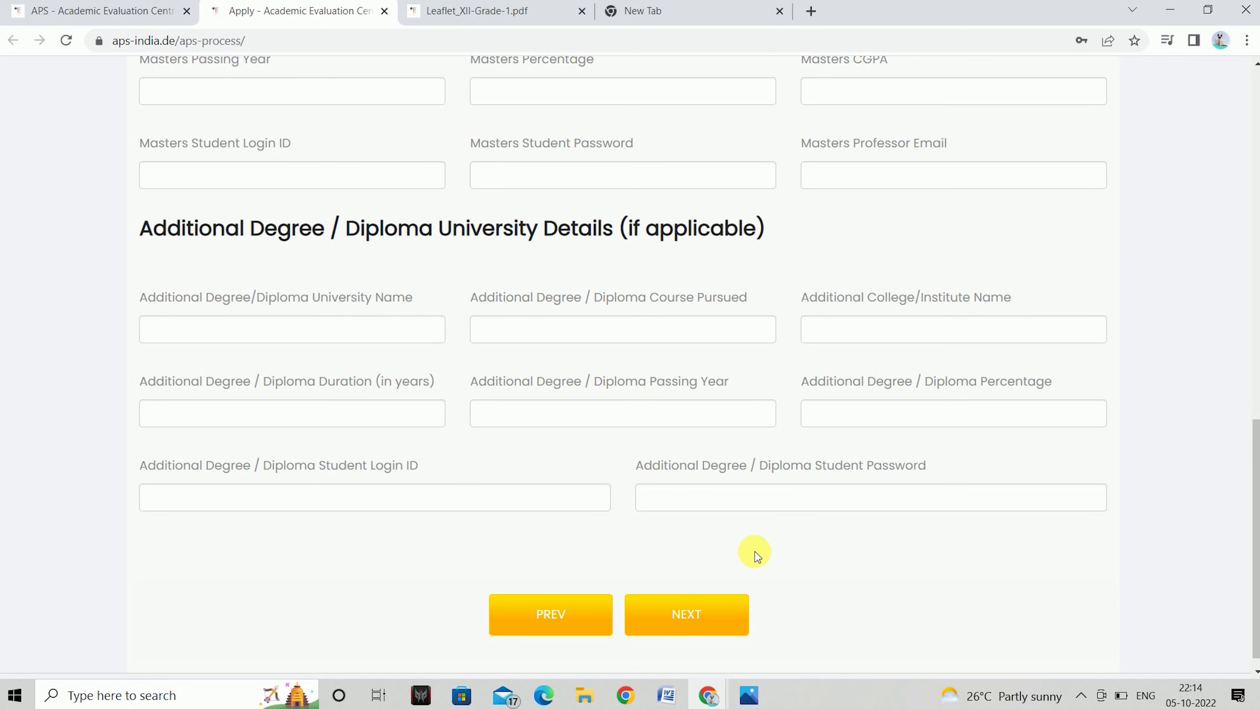
Pass the TestAS Details step without entering scores and continue to Language Details
left_click(687, 614)
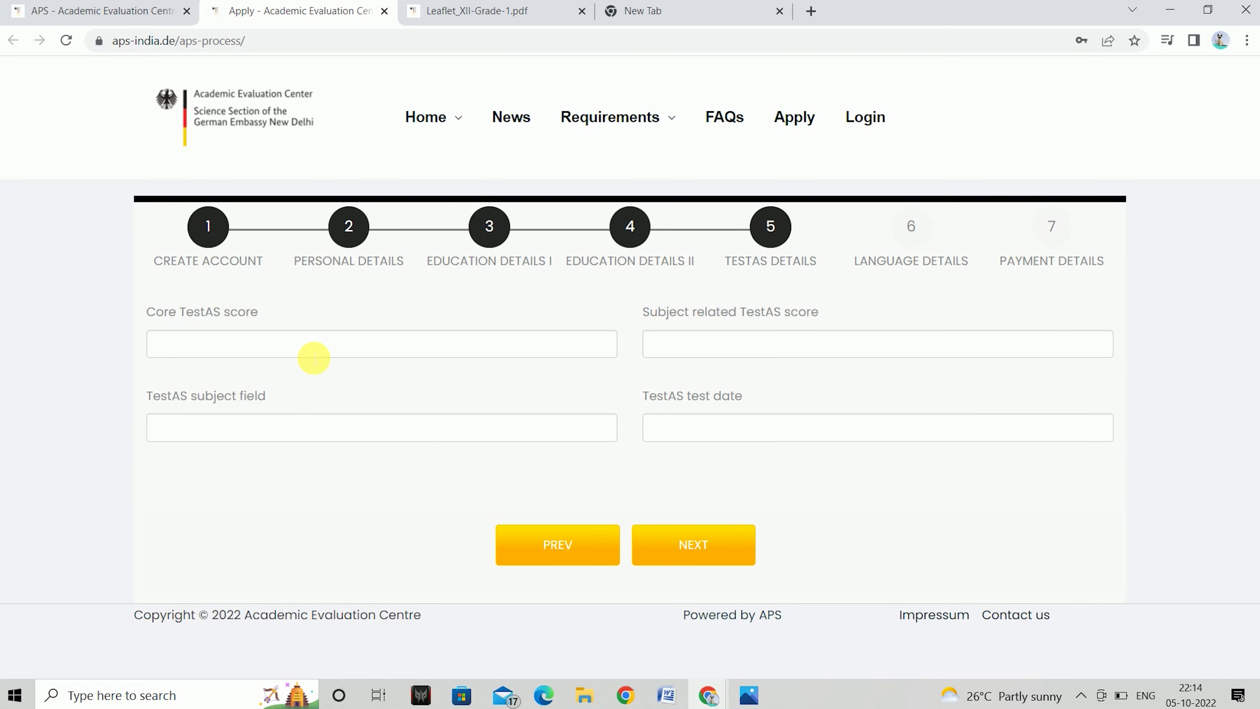
left_click(461, 345)
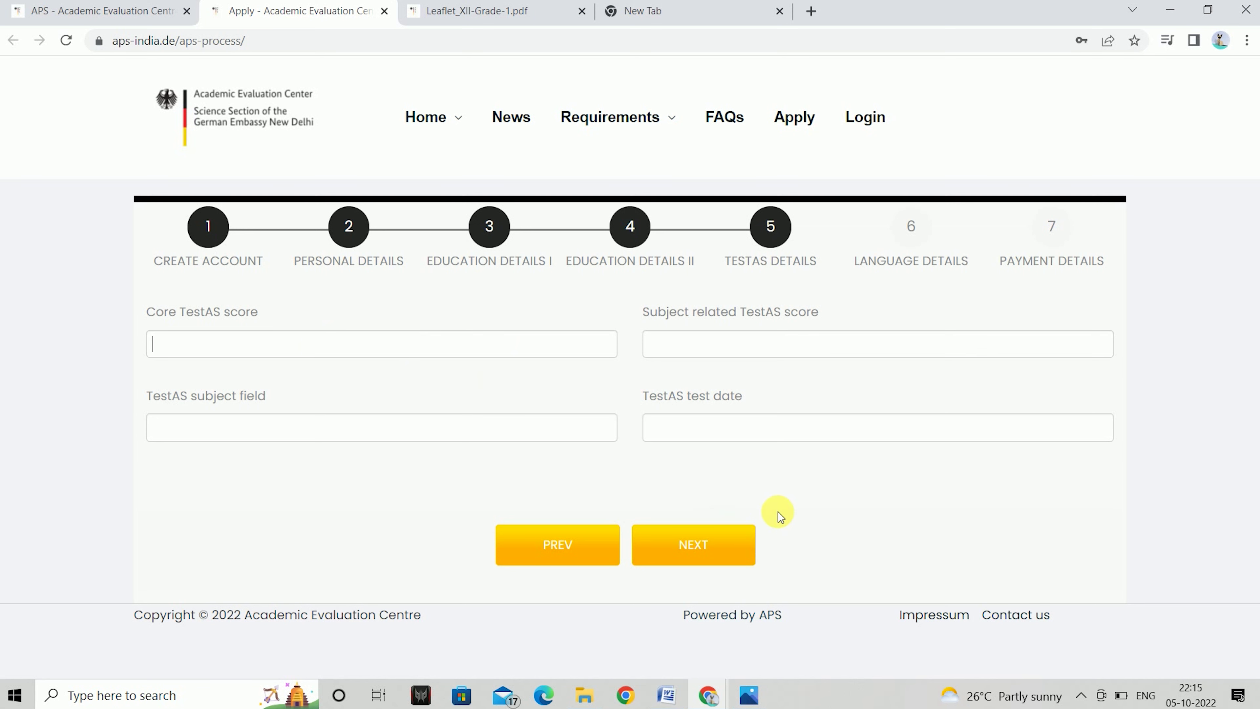
left_click(694, 544)
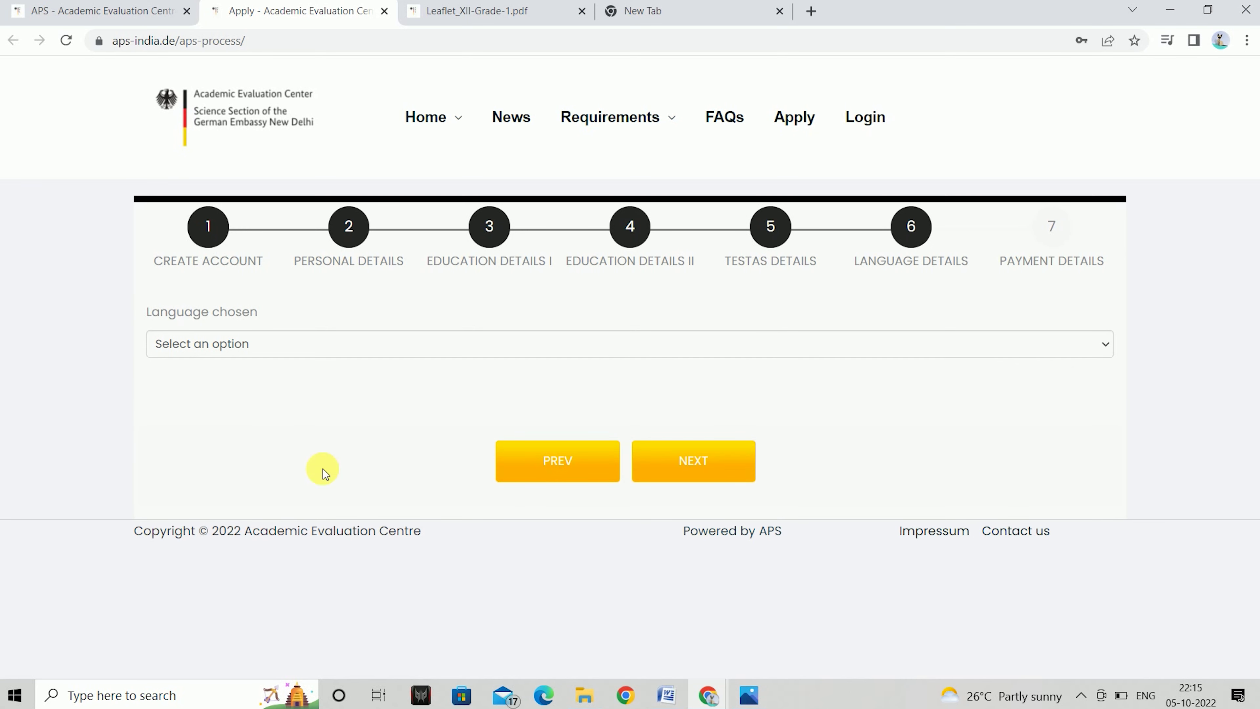
Set the chosen language to German with Goethe Certification as the certificate
left_click(320, 356)
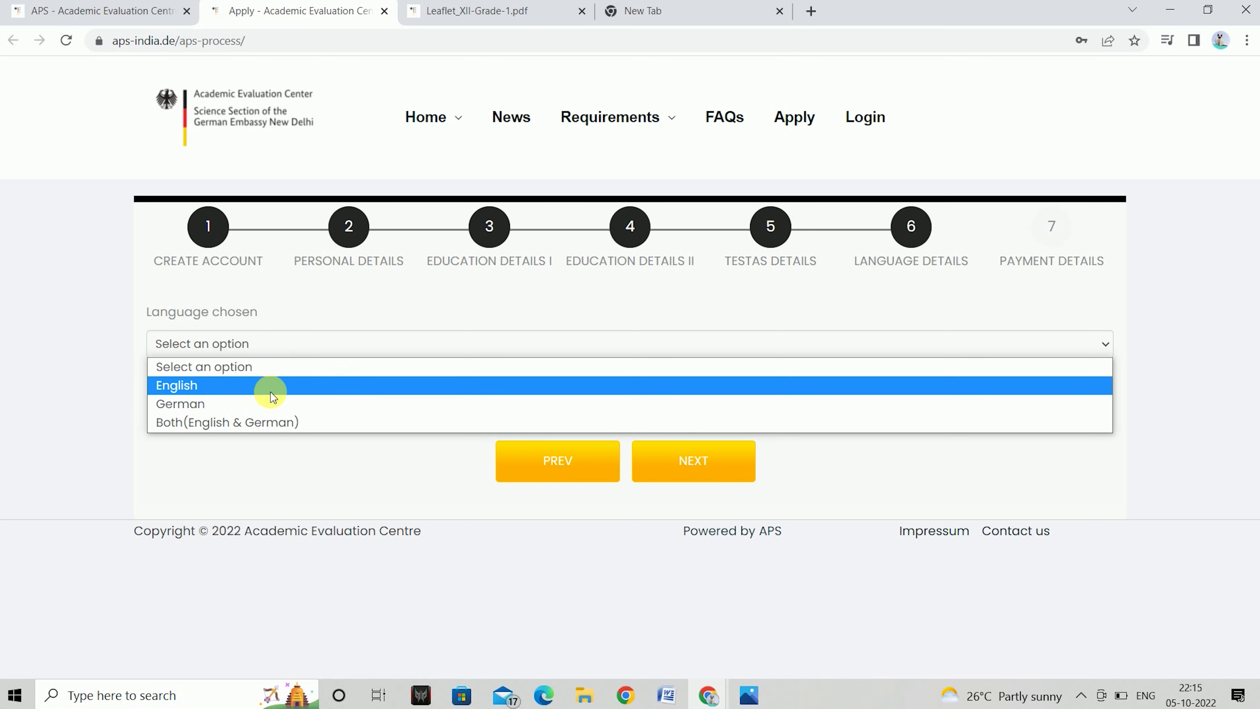
left_click(208, 385)
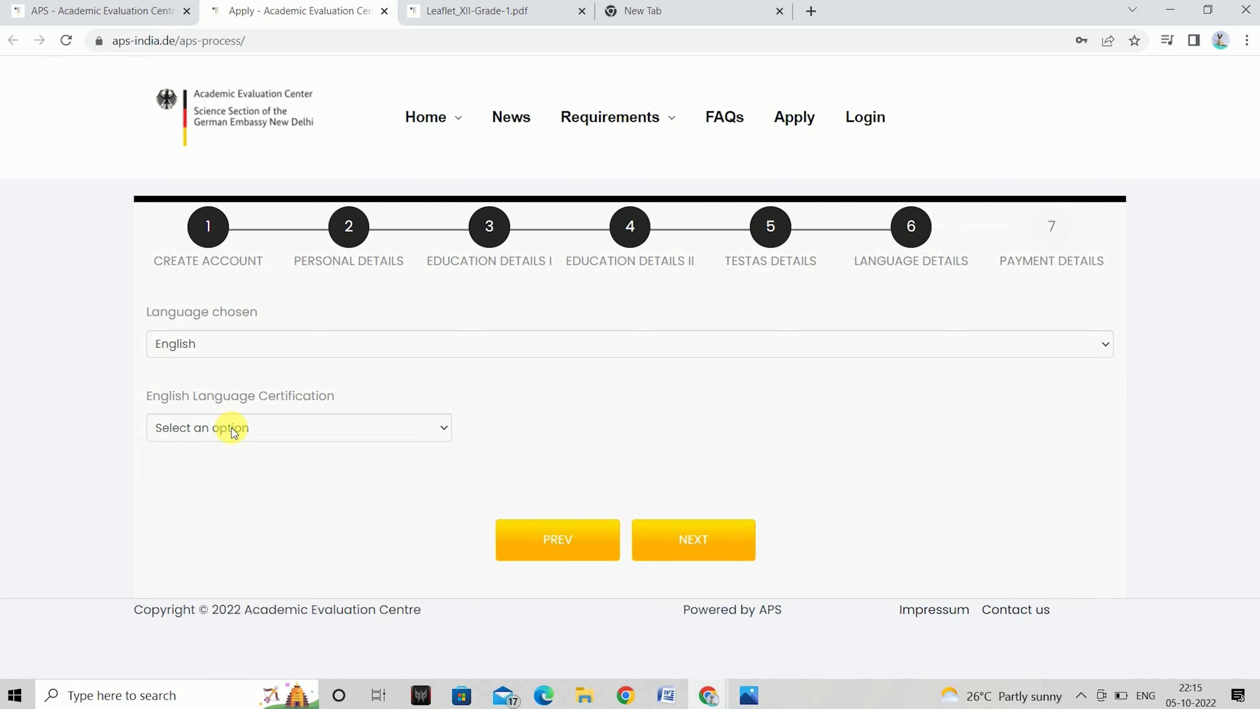
left_click(231, 427)
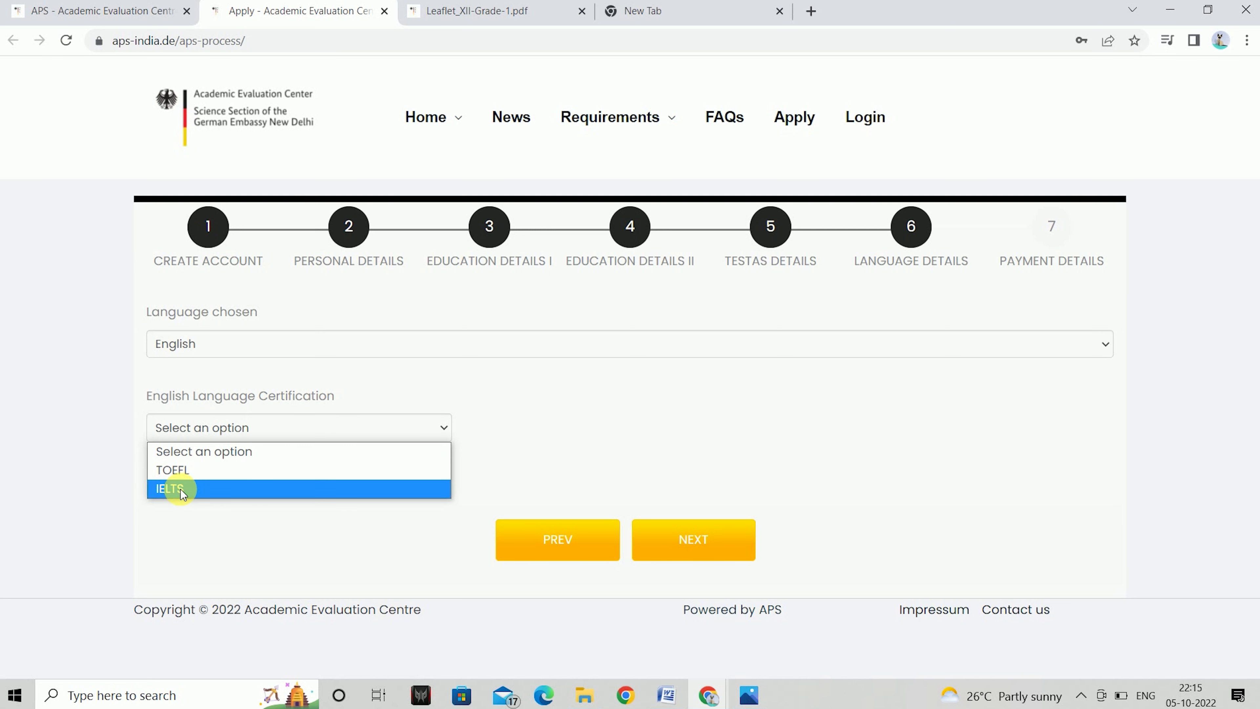
left_click(180, 490)
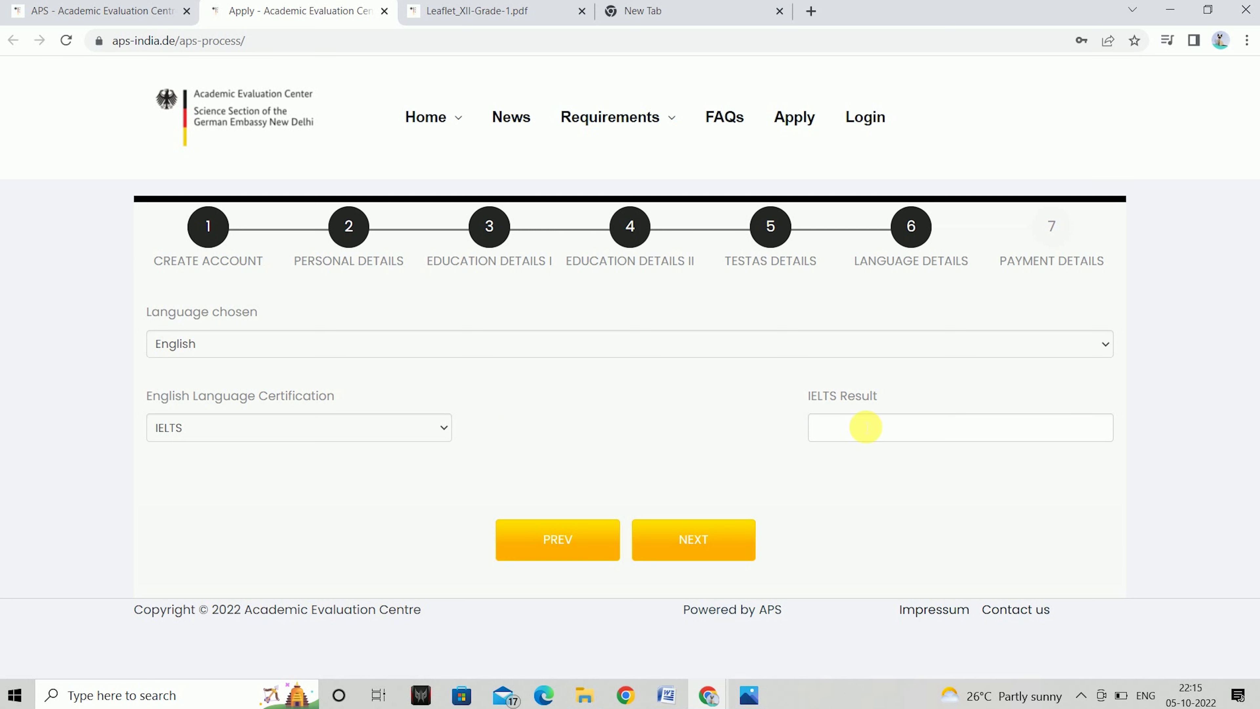
left_click(442, 427)
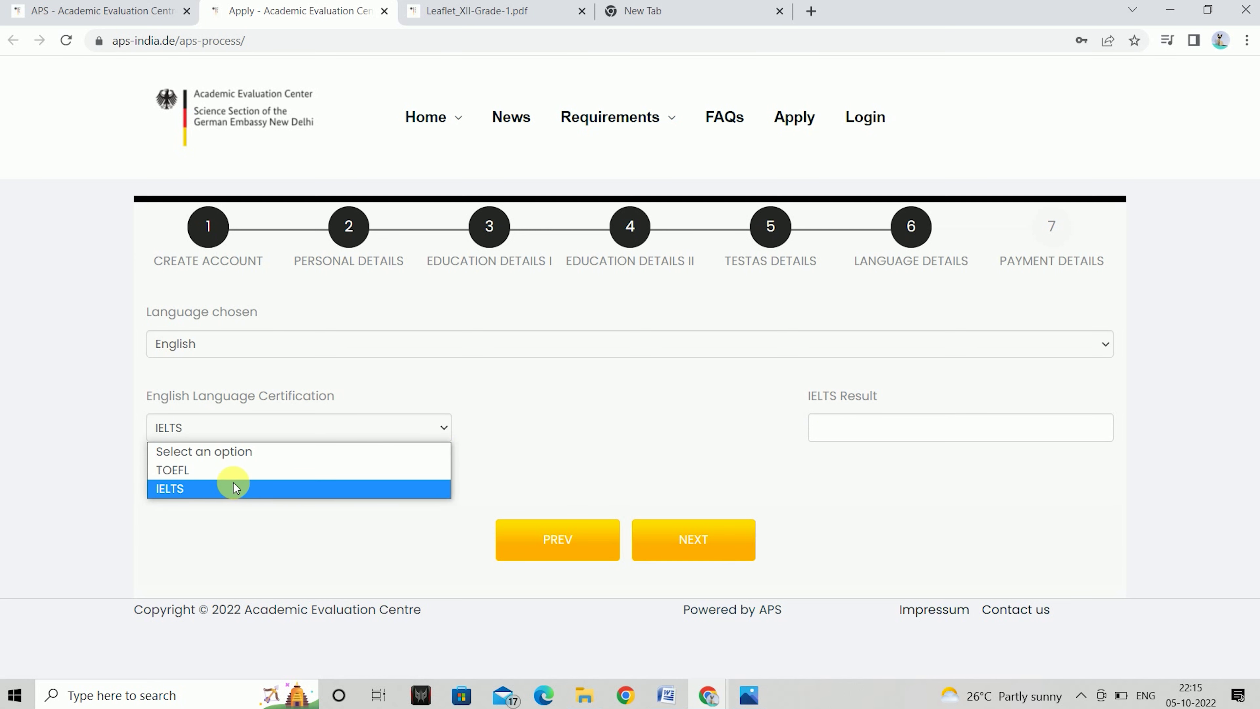
left_click(340, 348)
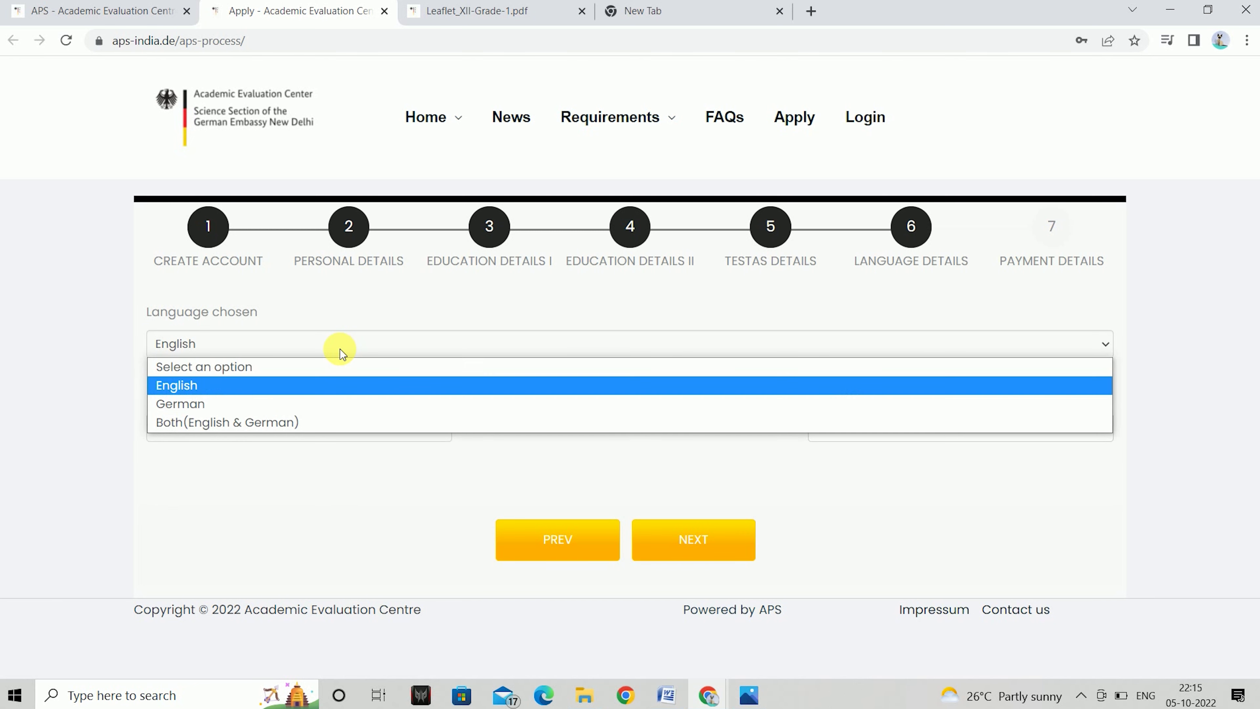
left_click(206, 400)
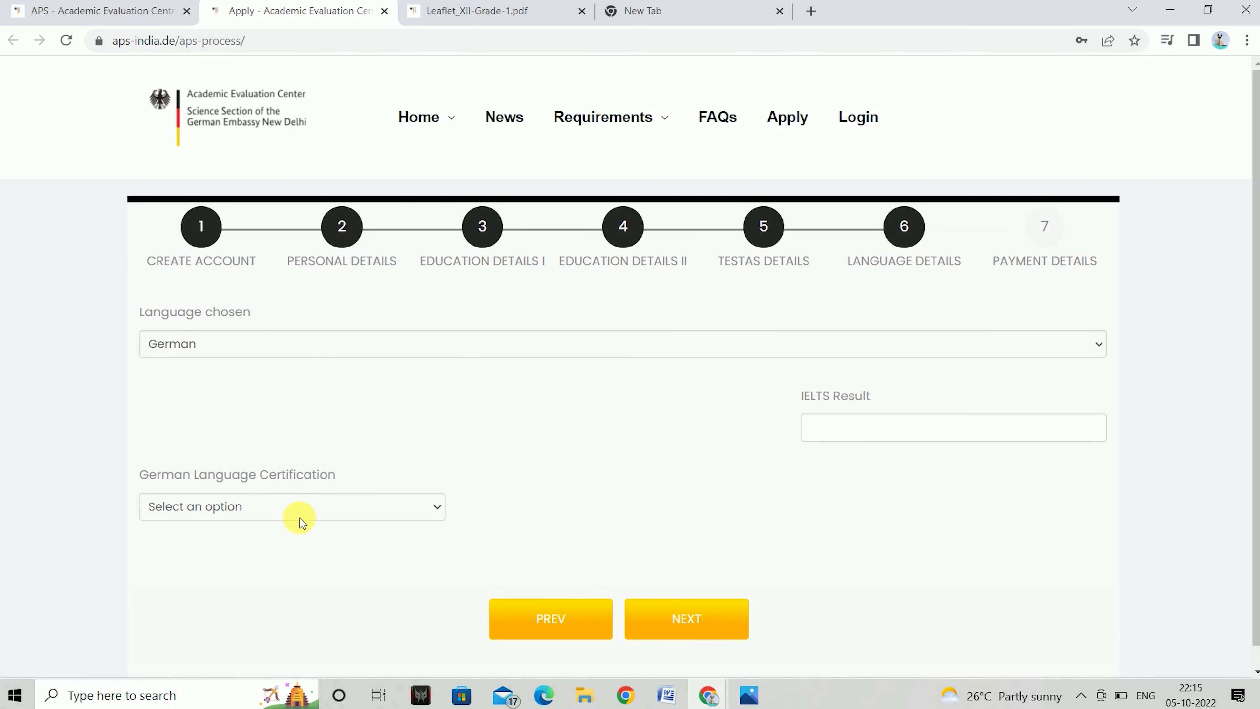
left_click(321, 513)
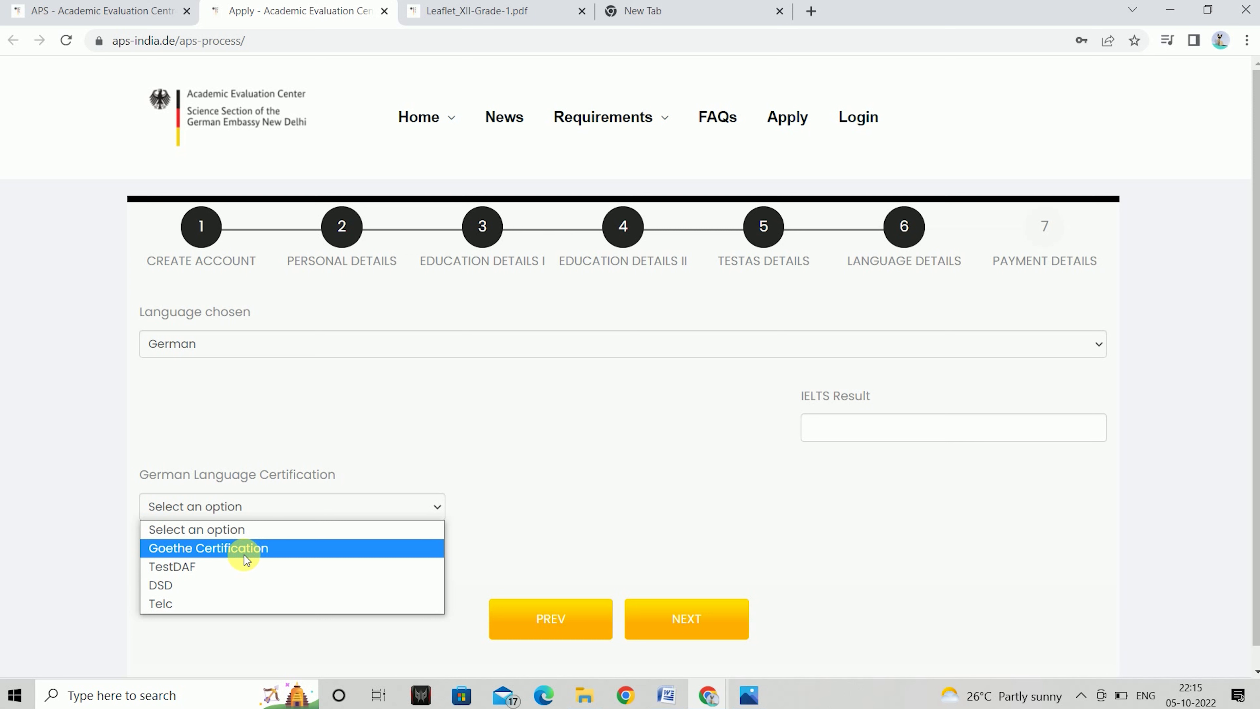
left_click(207, 548)
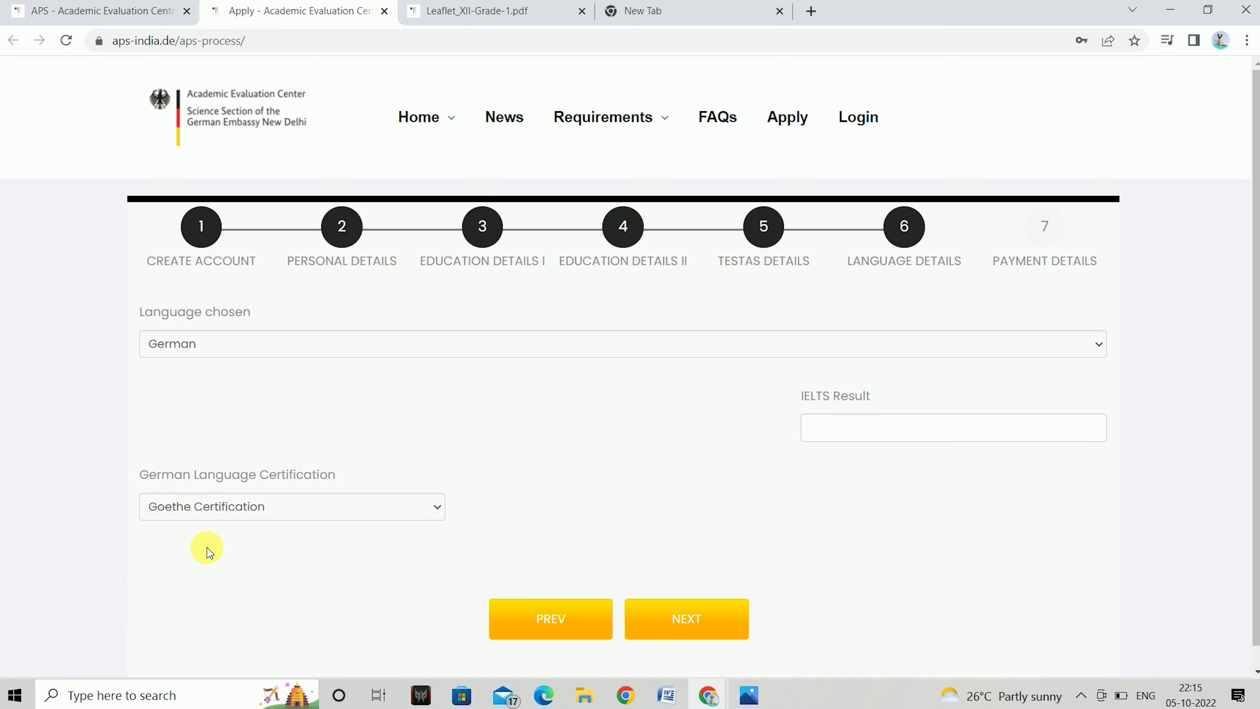
Enter Goethe level 'a1 level' and score 70, then advance to Payment Details
left_click(538, 509)
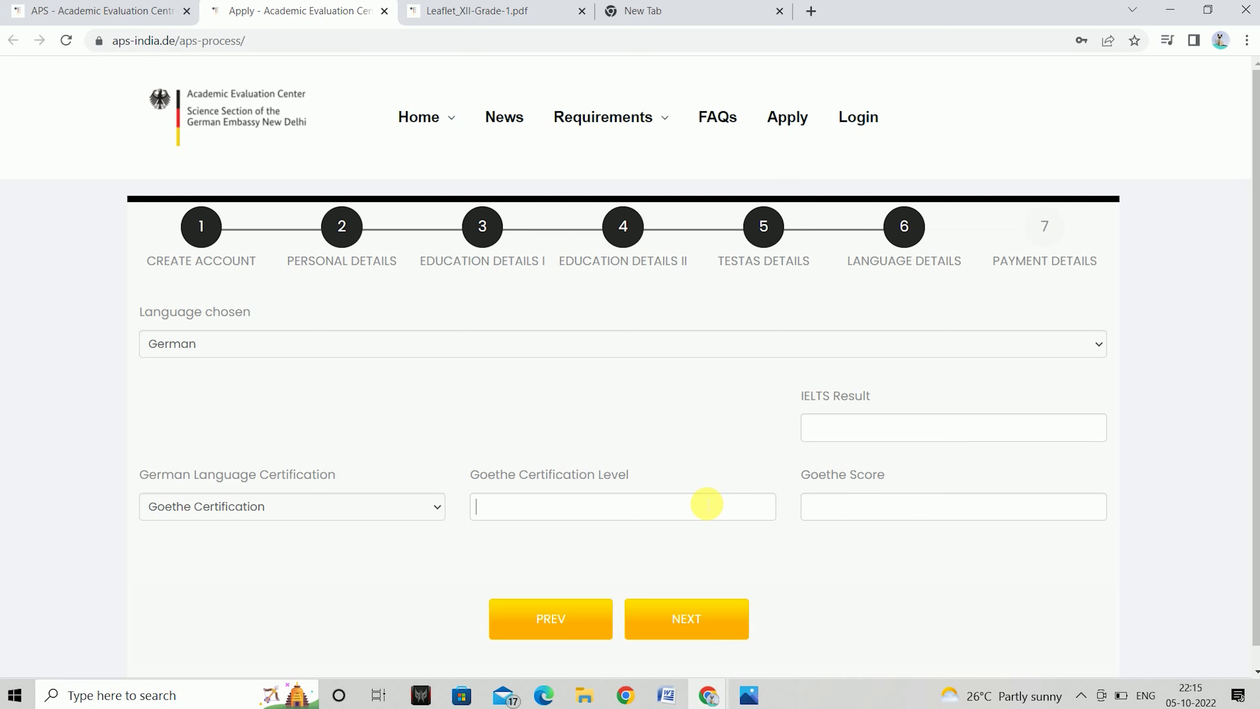
type("a1 level")
left_click(940, 511)
type("70")
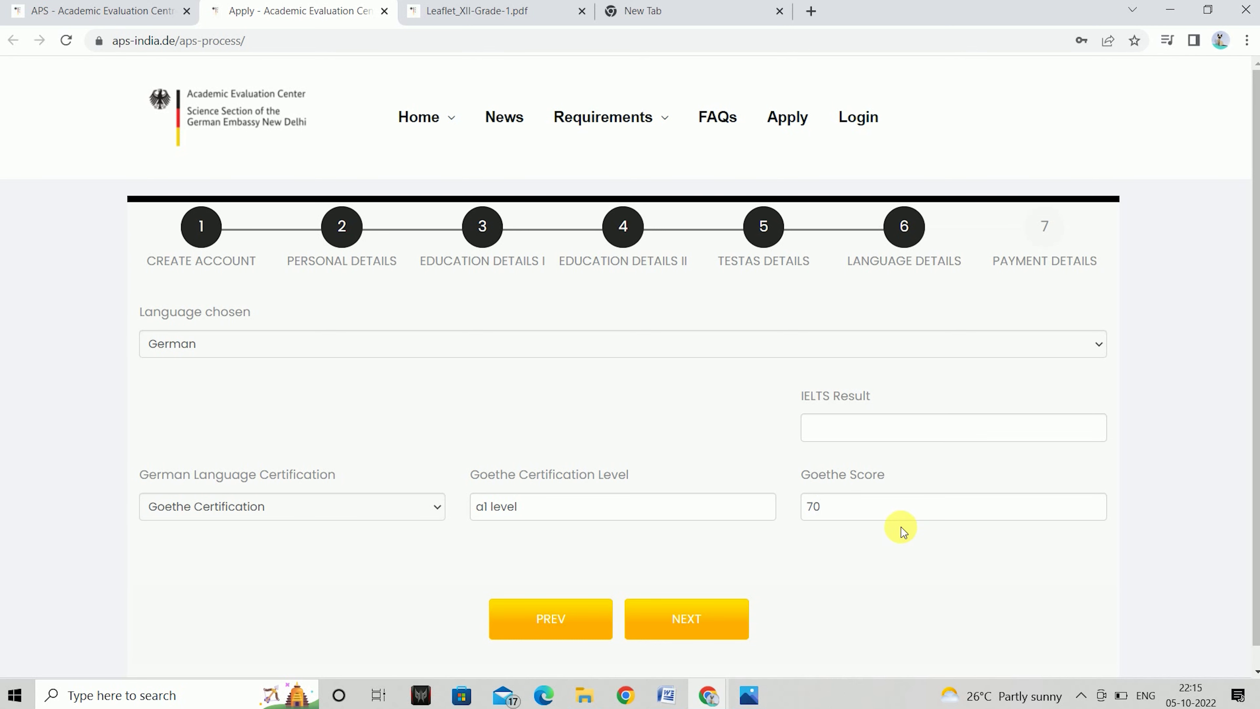
left_click(691, 624)
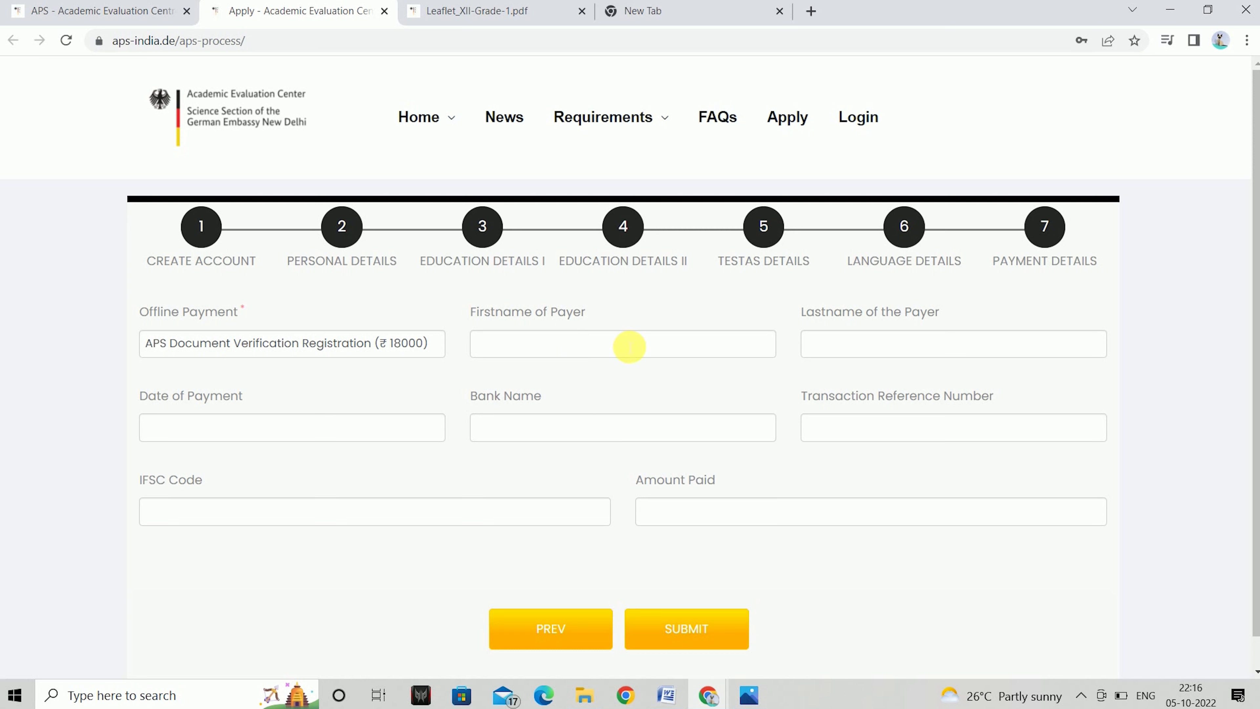
Enter the payer's first and last name and set the payment date to 01/10/2022
left_click(630, 347)
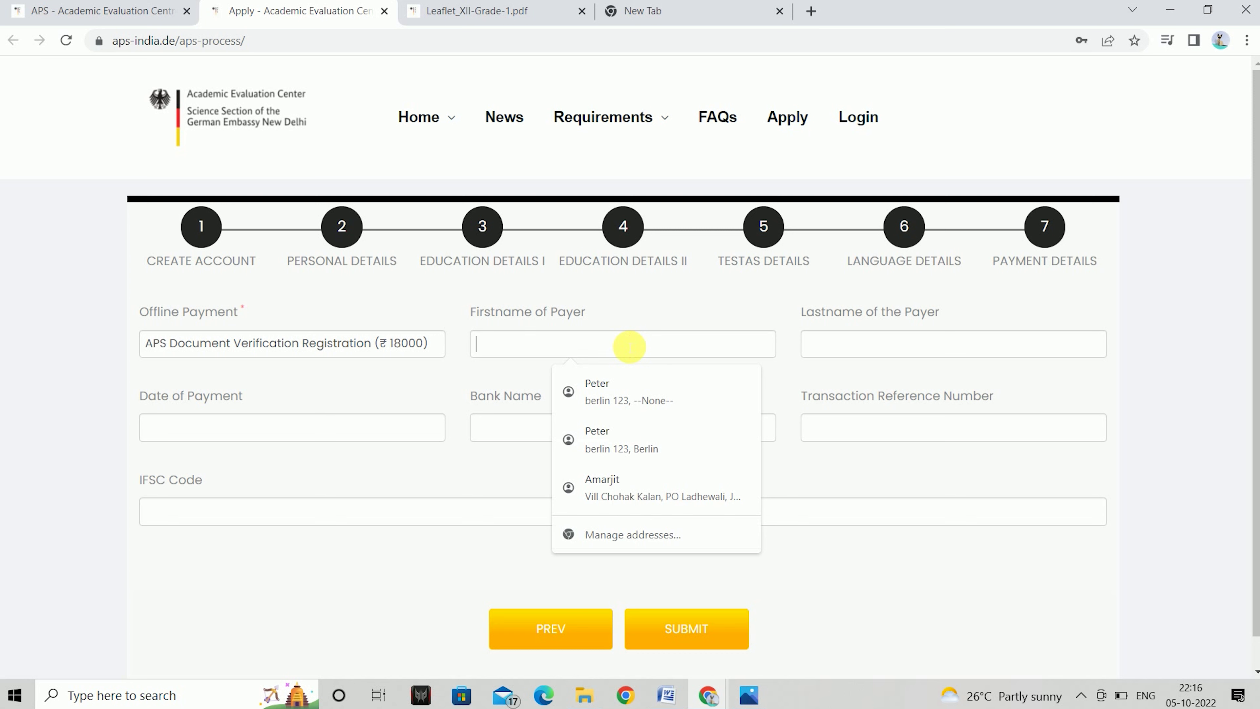
type("john")
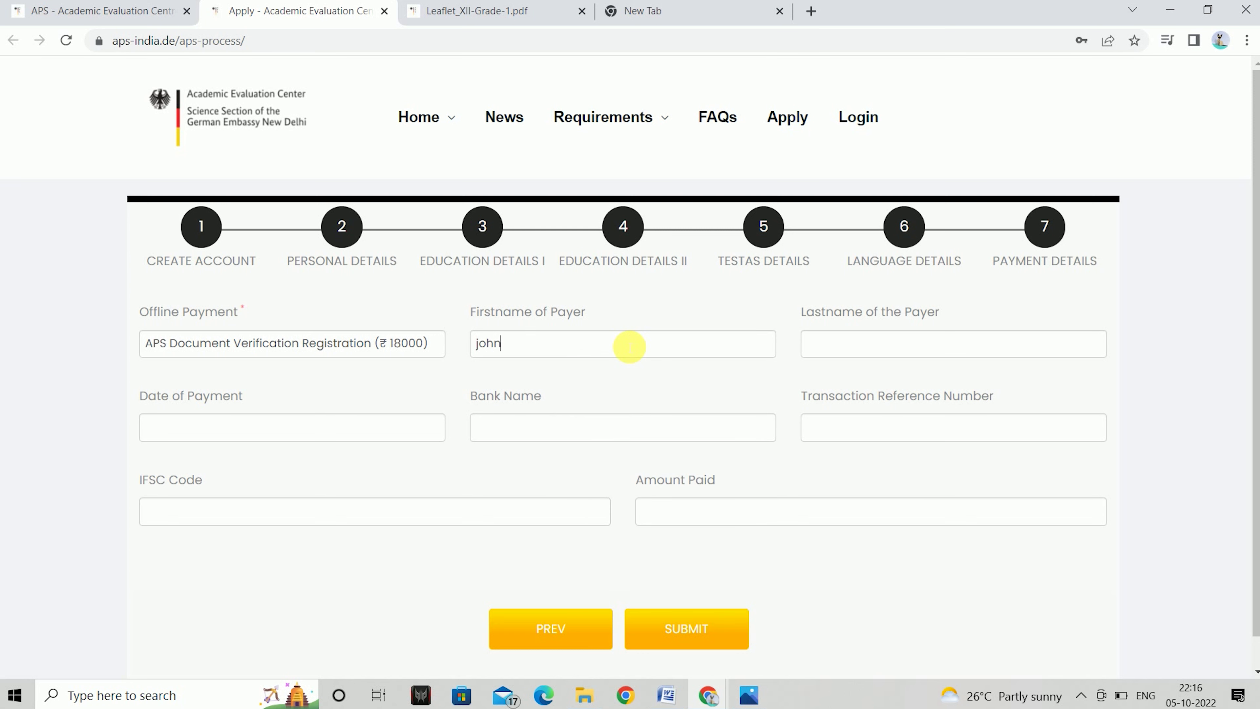
left_click(905, 356)
type("random")
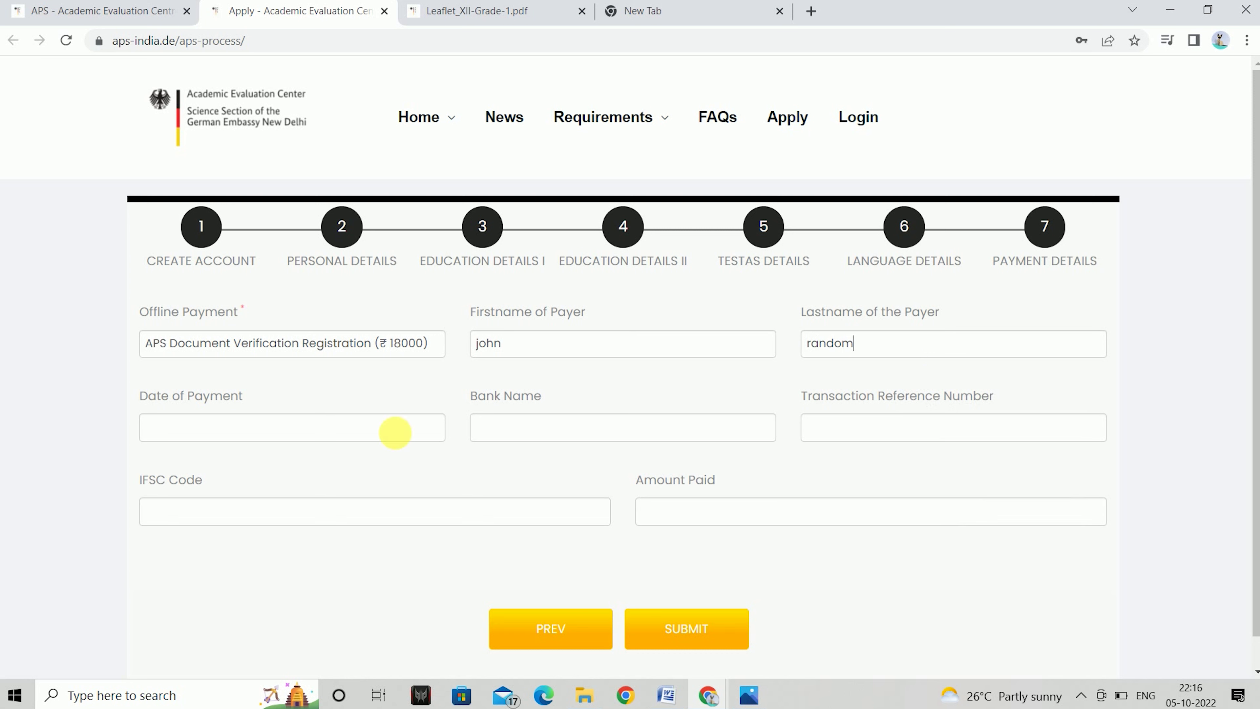
left_click(198, 428)
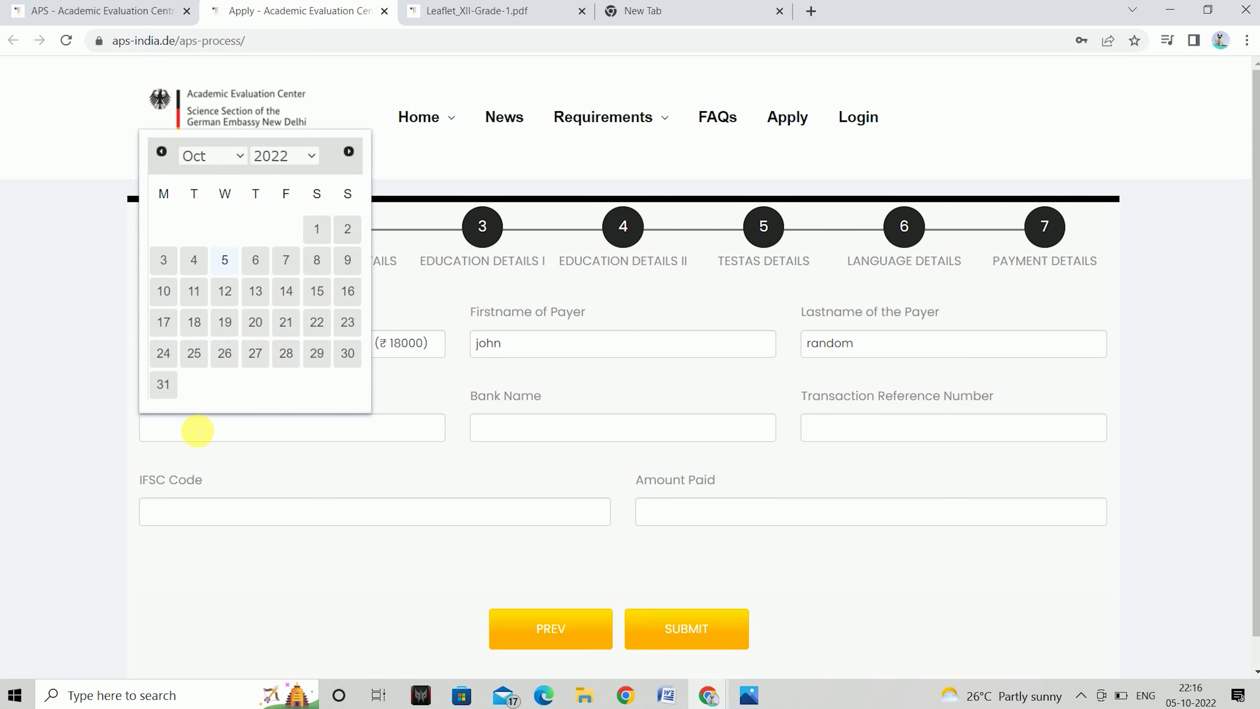
left_click(322, 238)
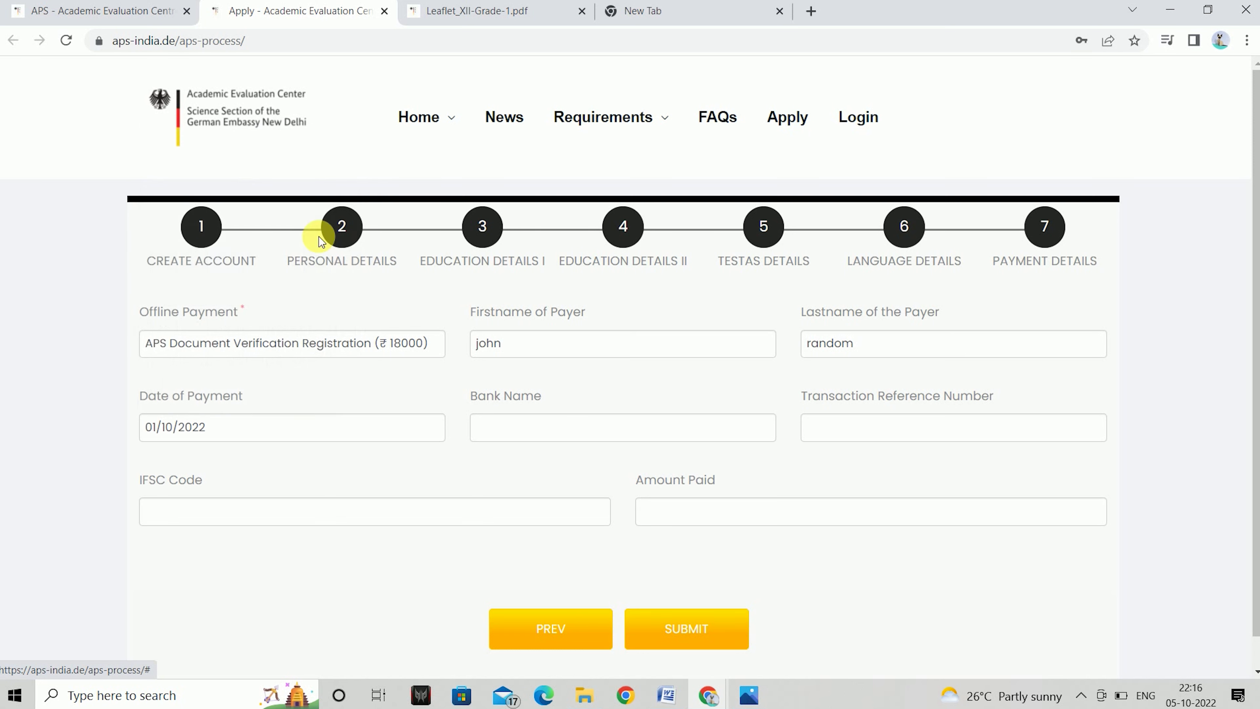
Enter bank name icici, the transaction reference number and amount paid 18000
left_click(543, 428)
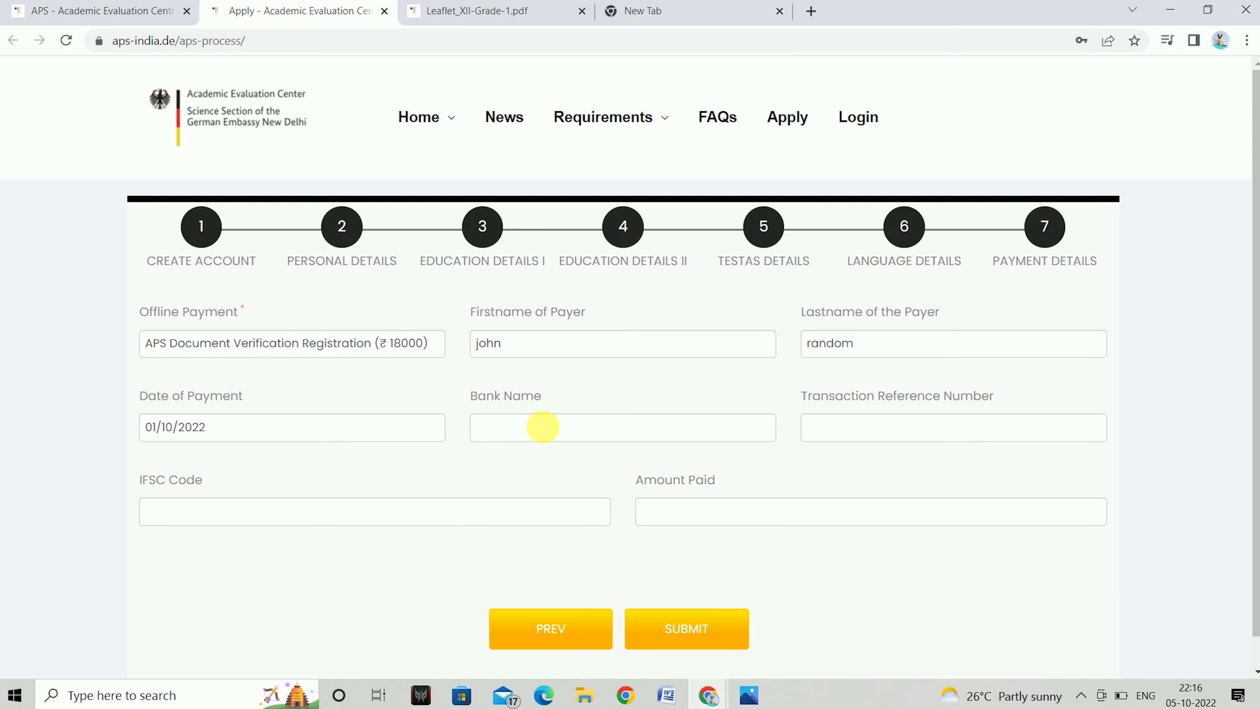
type("icici")
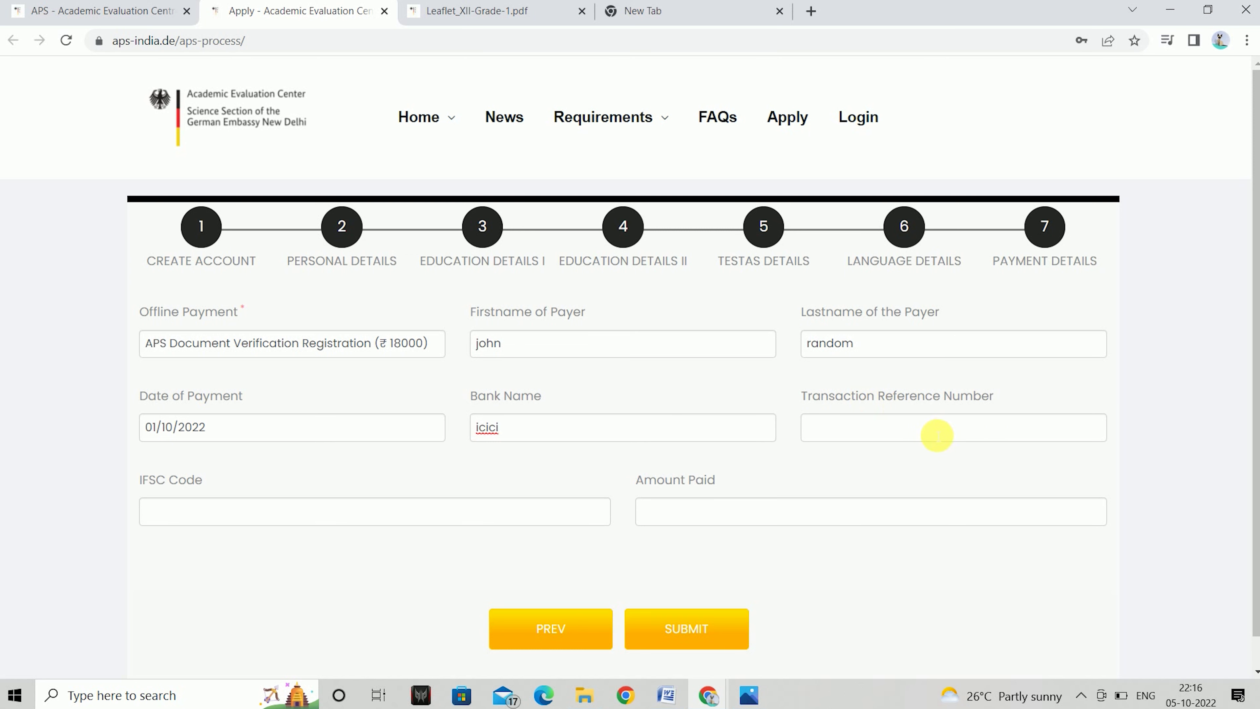
left_click(938, 436)
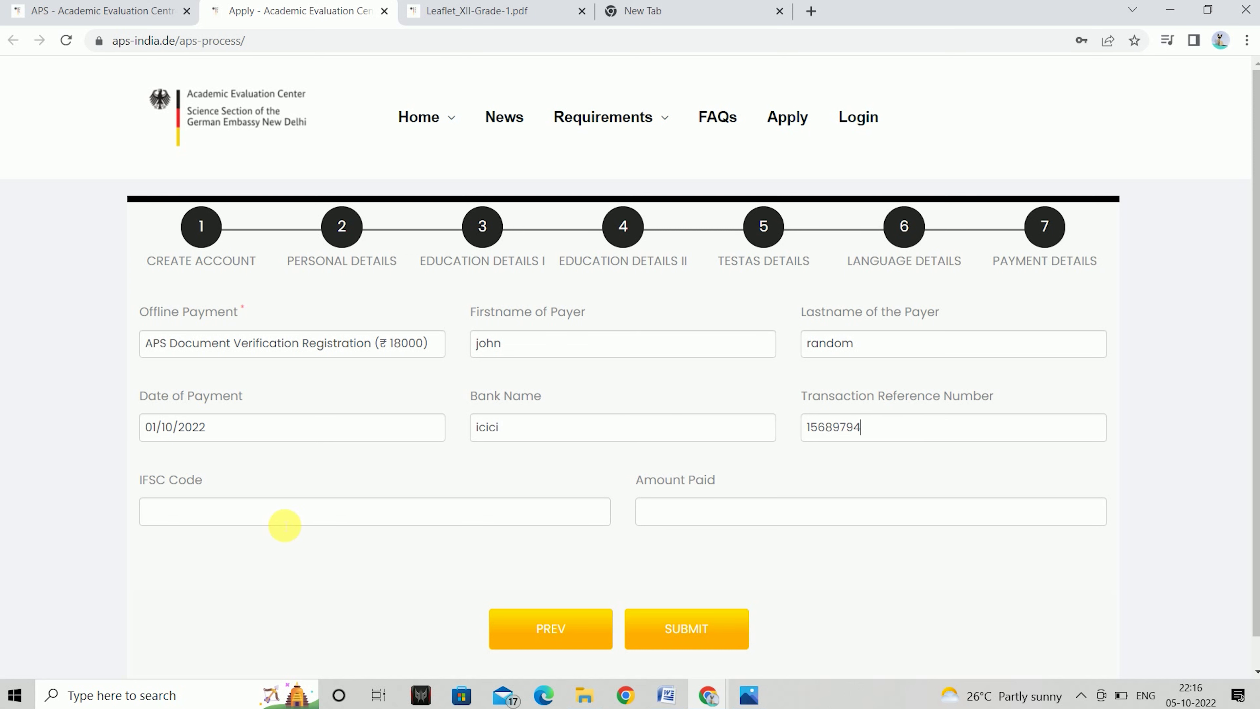
left_click(681, 518)
type("18000")
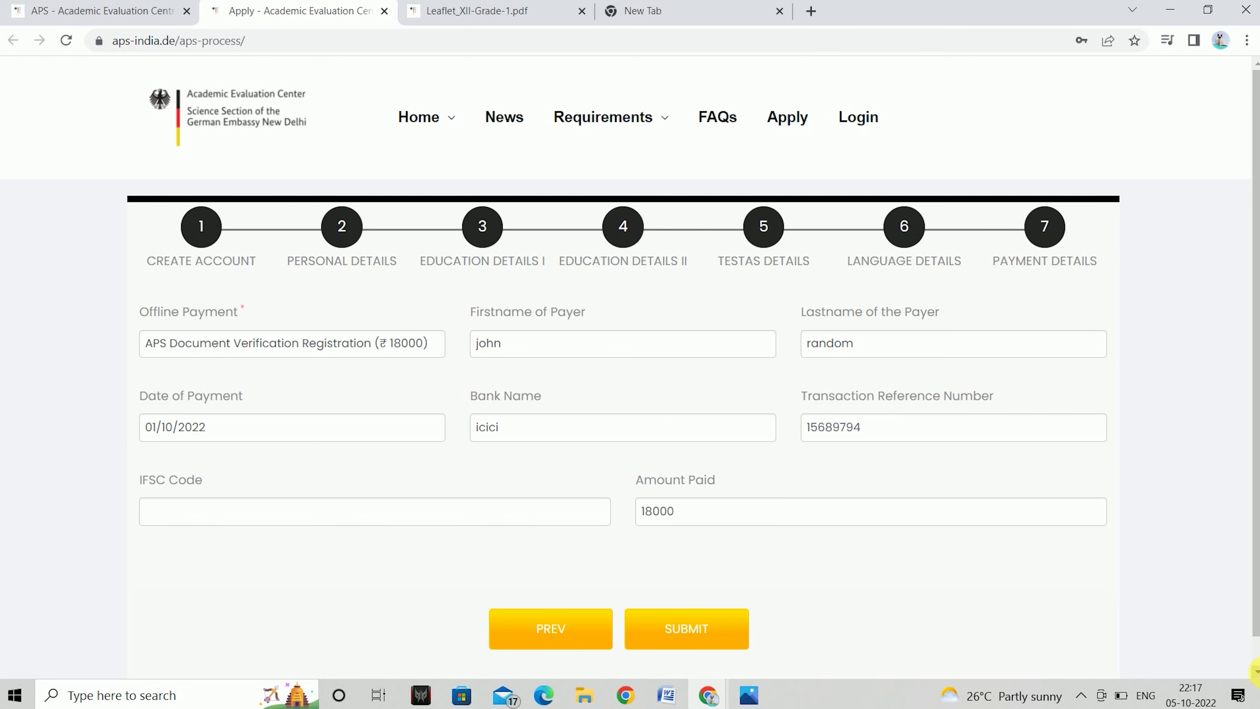
left_click(1257, 674)
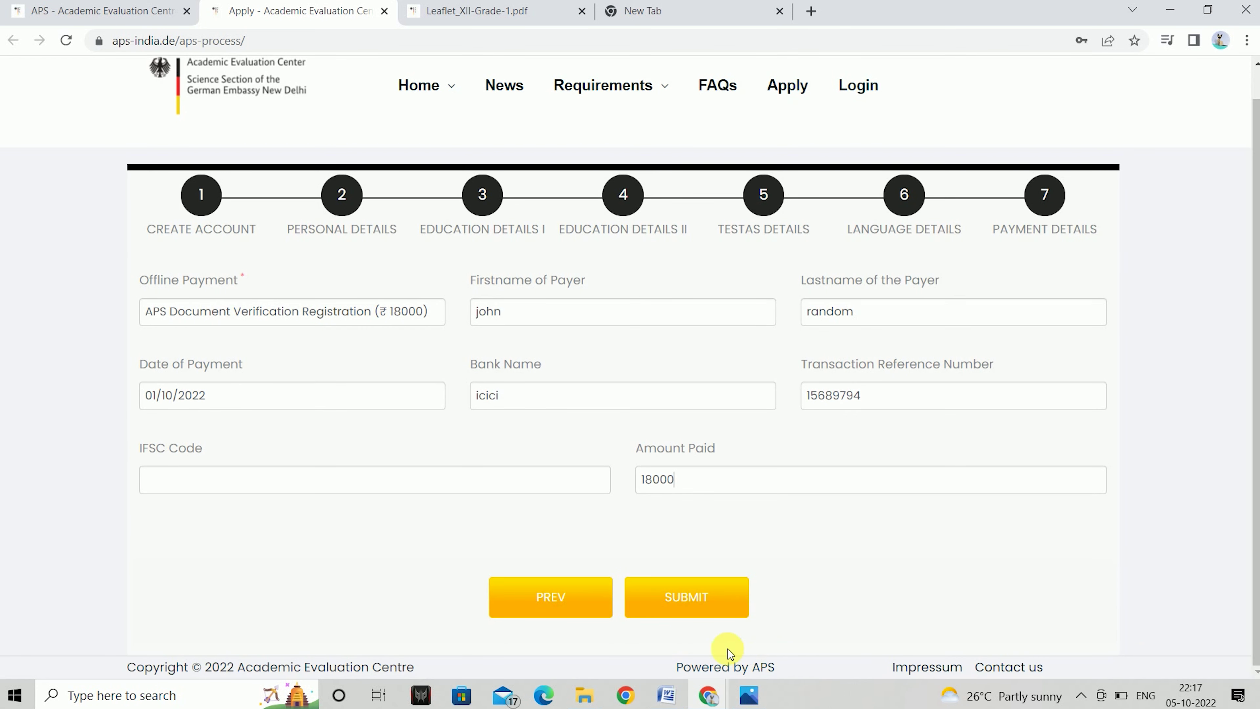